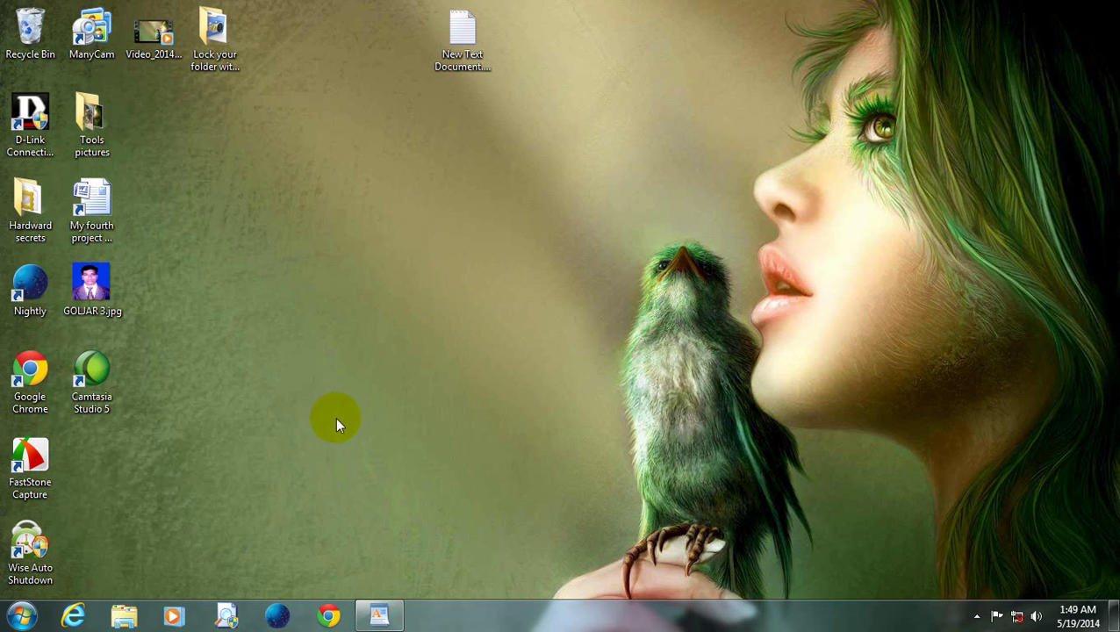
# - Start FastStone Capture and capture the active window, with the desktop in view
pyautogui.doubleClick(35, 474)
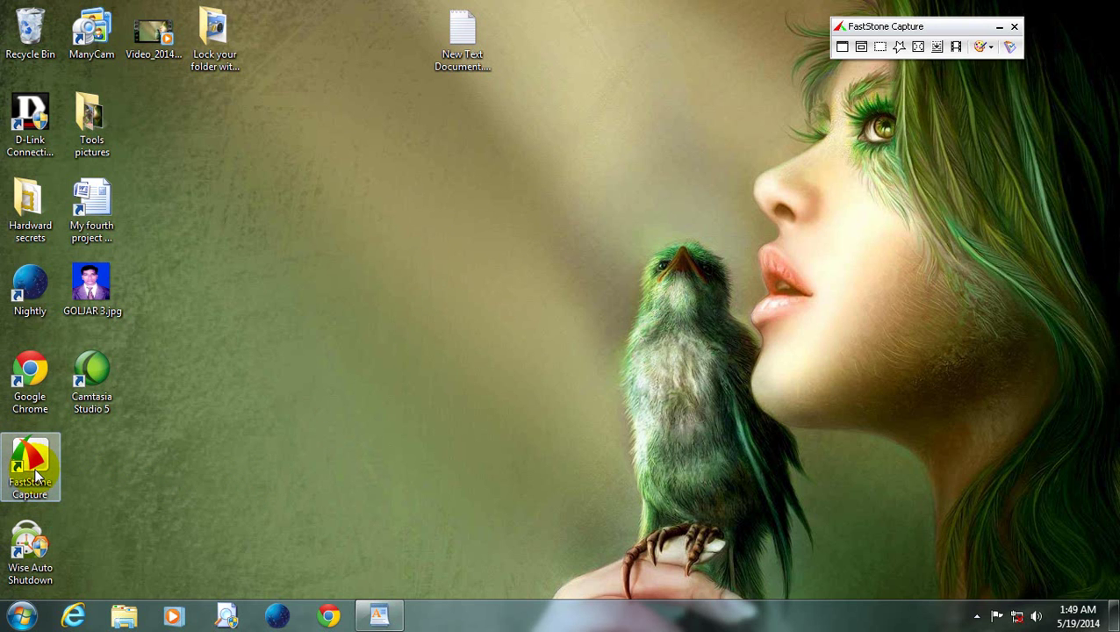
pyautogui.click(840, 48)
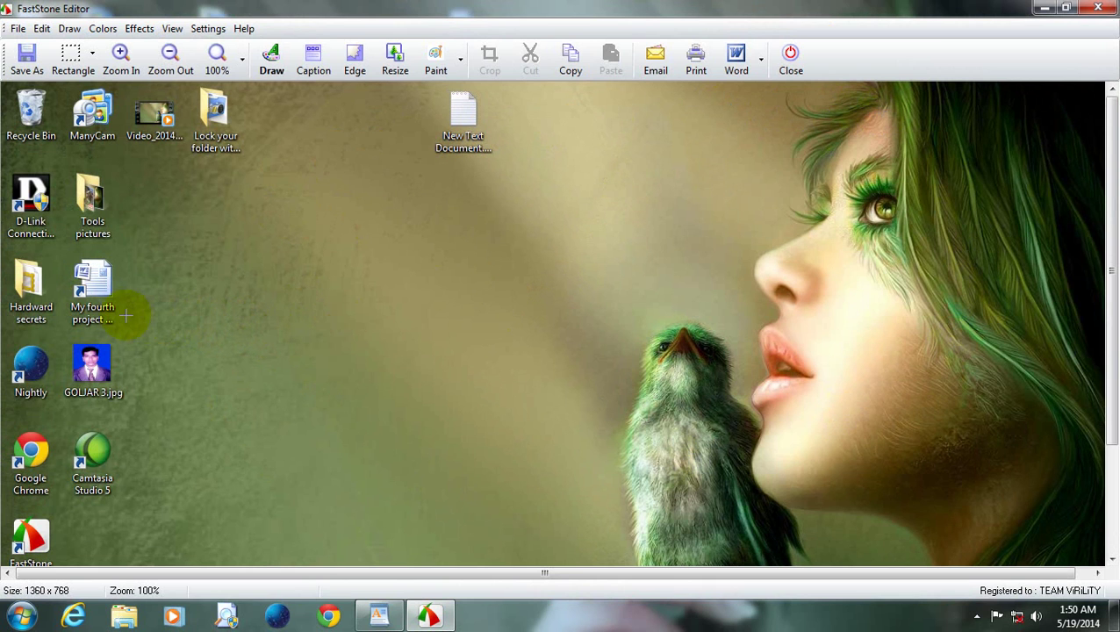
# - Save the capture to the Desktop in PNG format, using the person's first name as the file name
pyautogui.click(31, 70)
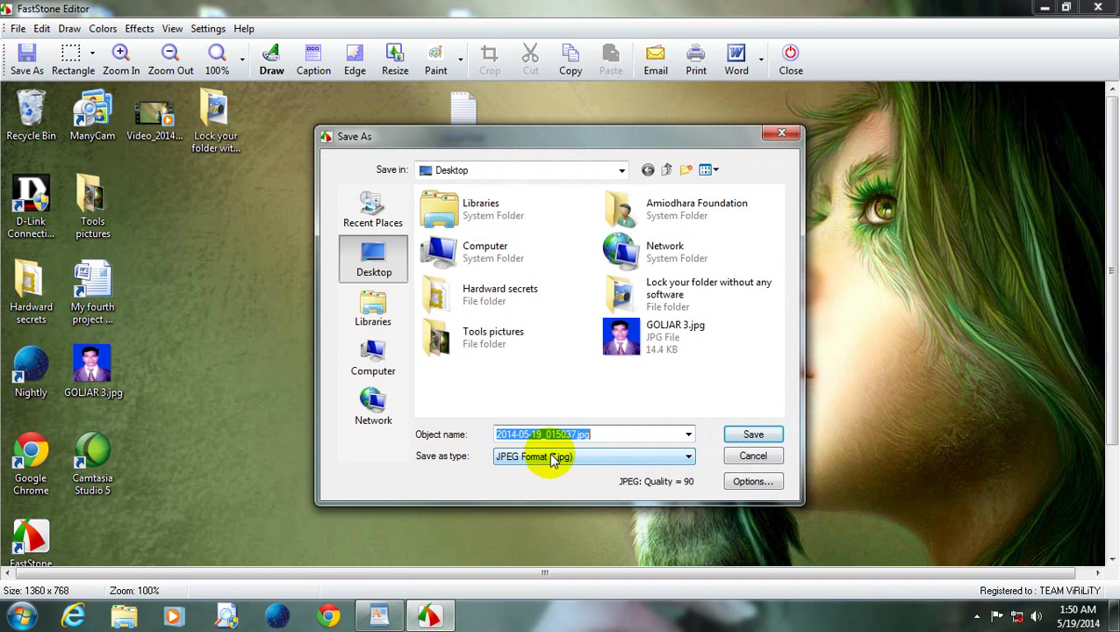
pyautogui.click(588, 460)
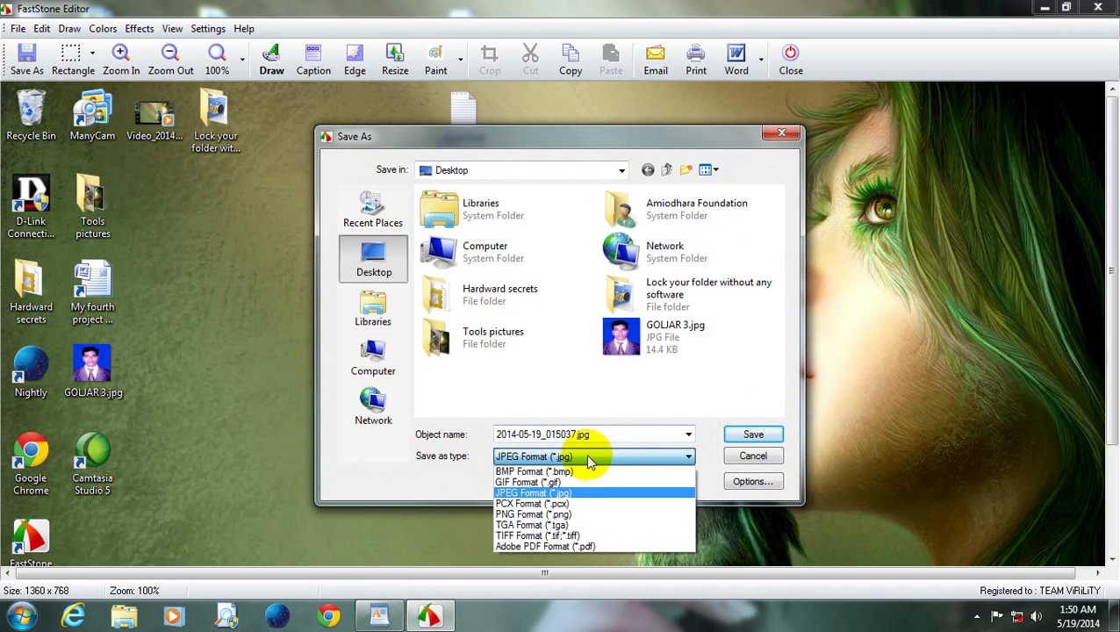
pyautogui.click(572, 521)
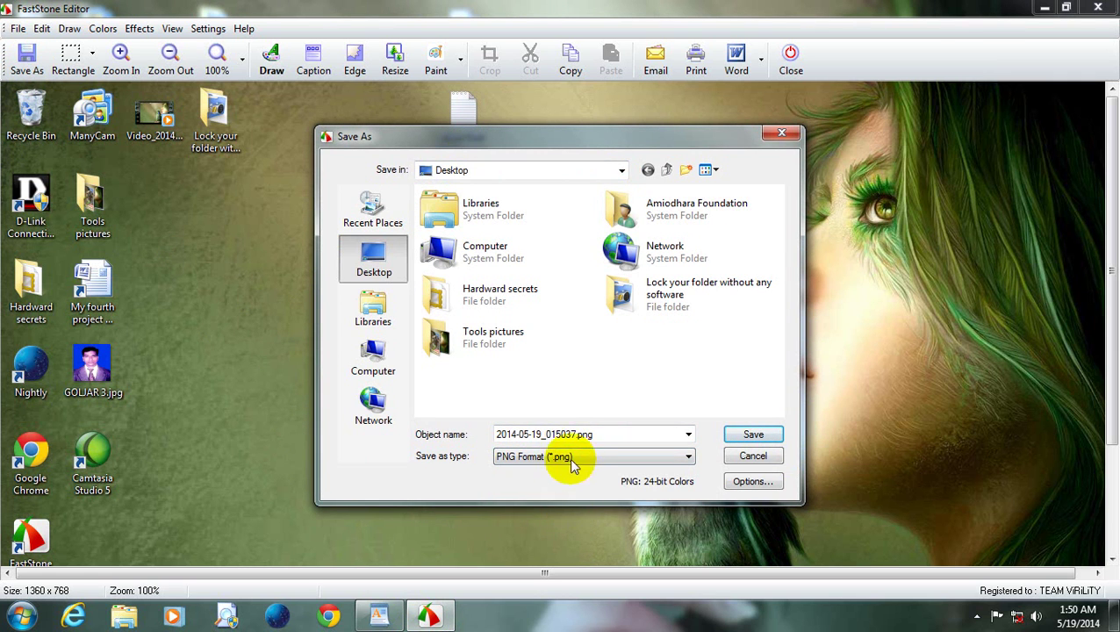
pyautogui.doubleClick(574, 432)
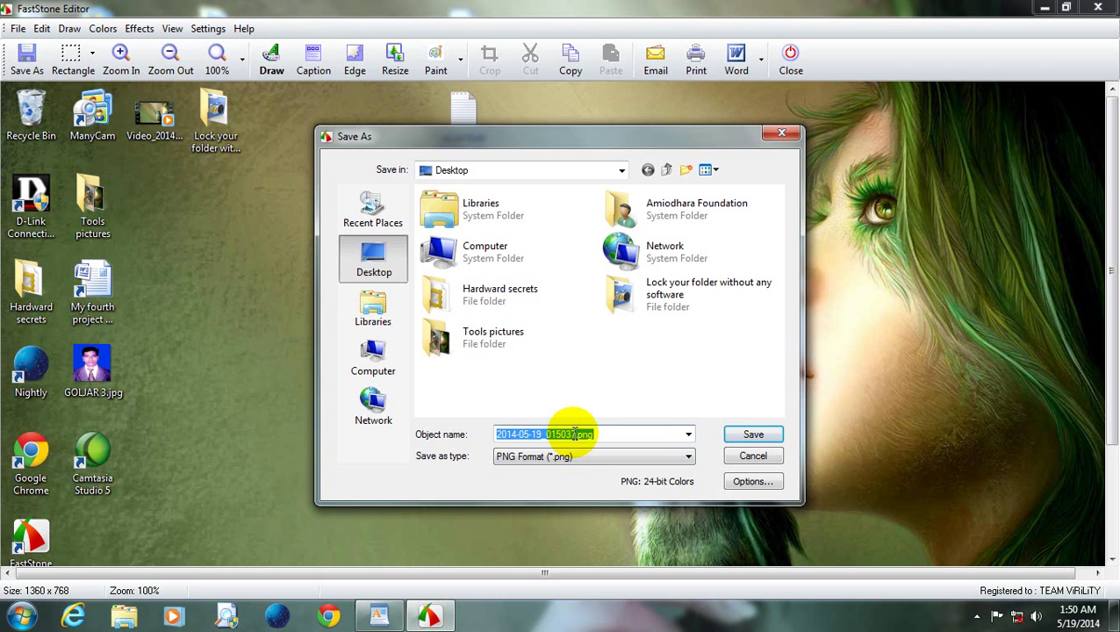
pyautogui.write('goljar')
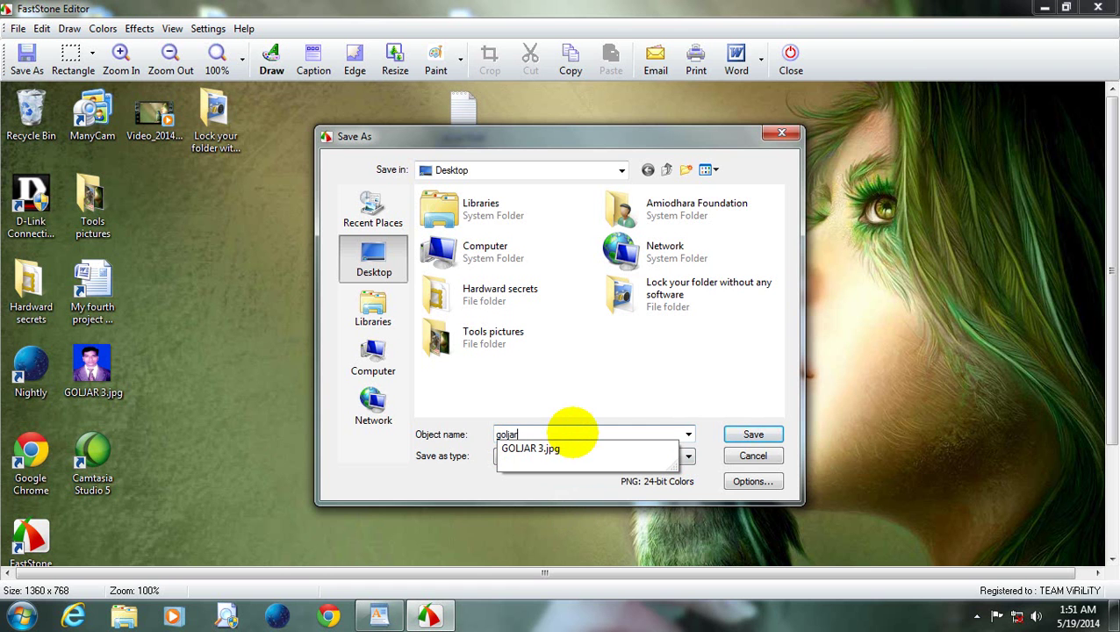
pyautogui.press('Return')
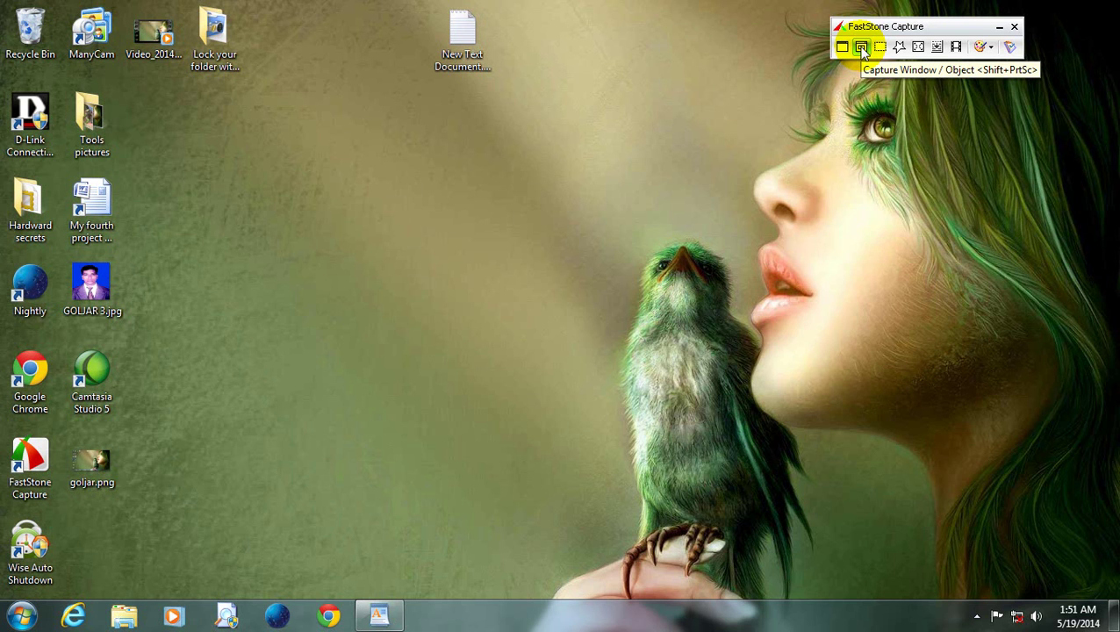
# - Open Microsoft Office Word 2007, capture only its ribbon area as a window object, and close the capture without saving
pyautogui.click(21, 615)
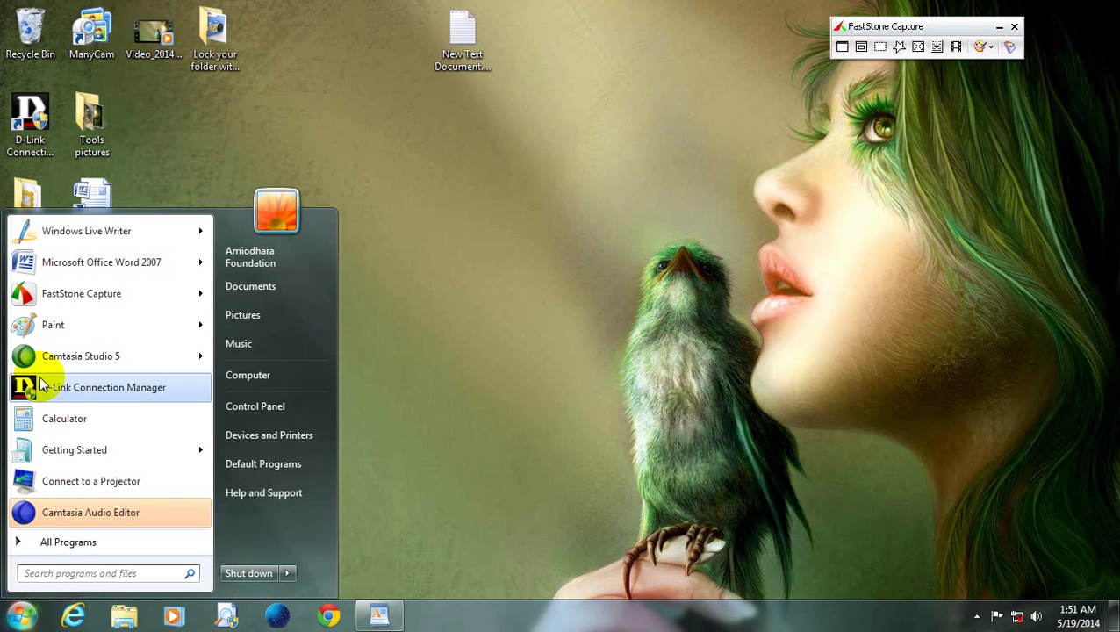
pyautogui.click(57, 266)
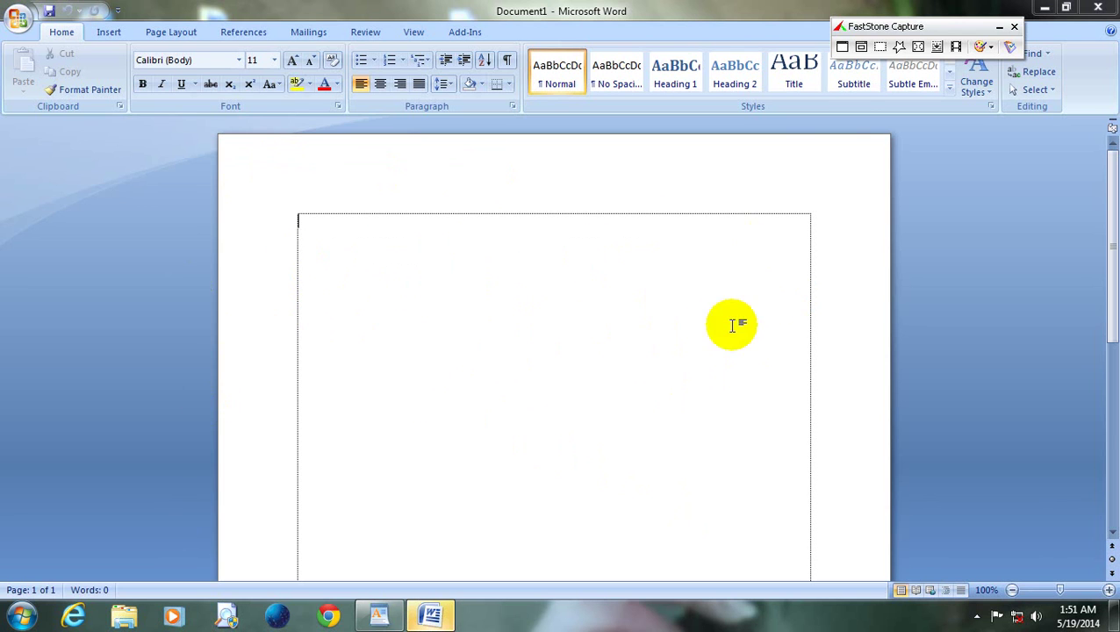
pyautogui.click(862, 49)
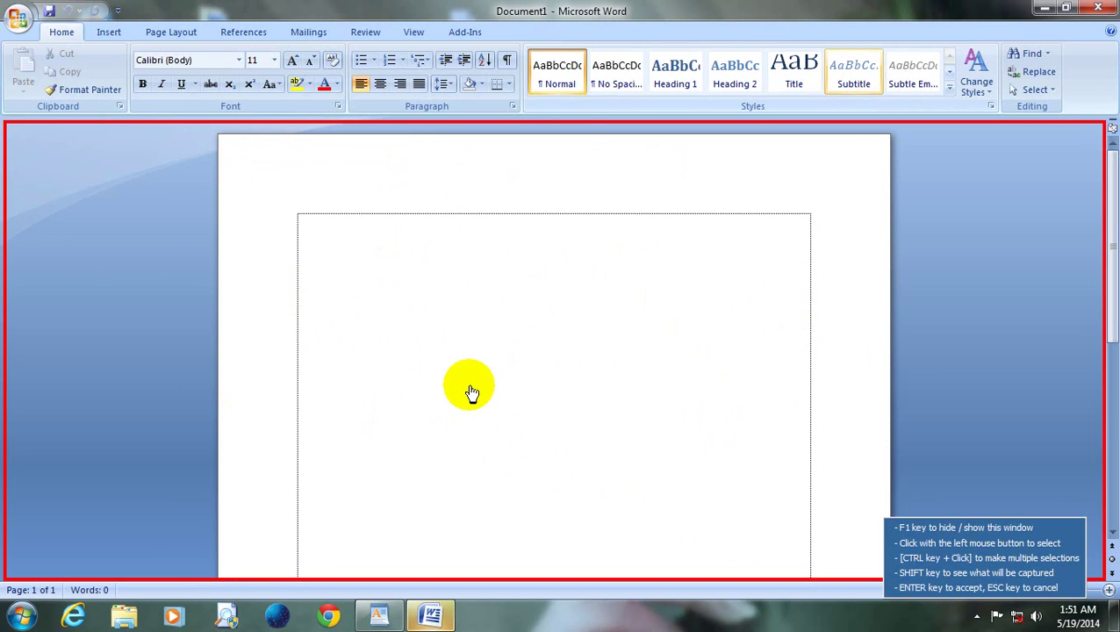
pyautogui.click(450, 59)
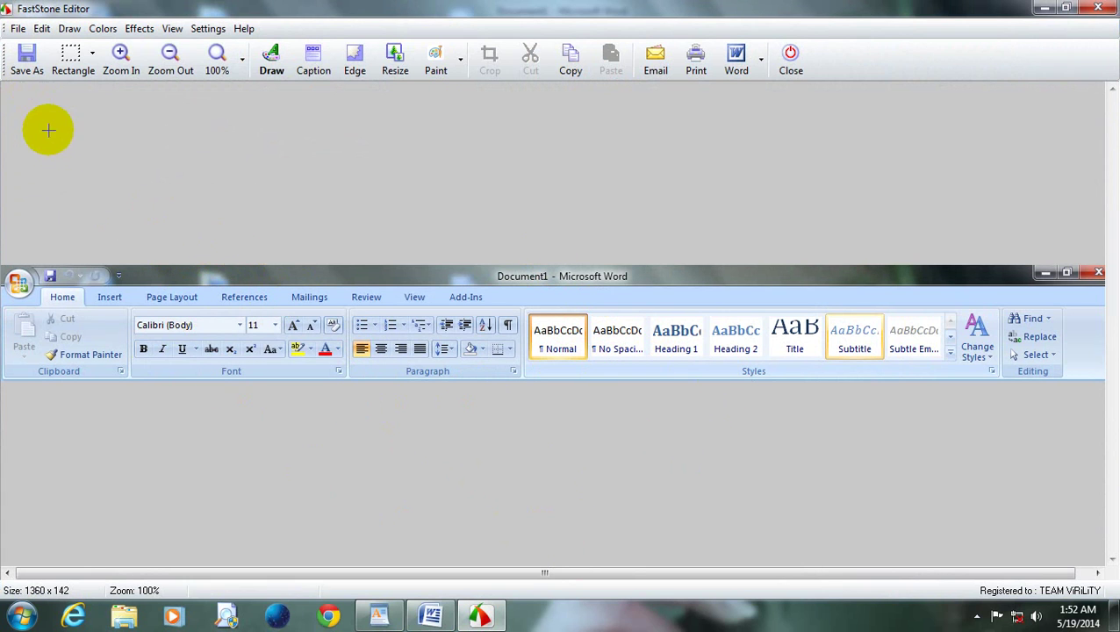
pyautogui.click(1095, 10)
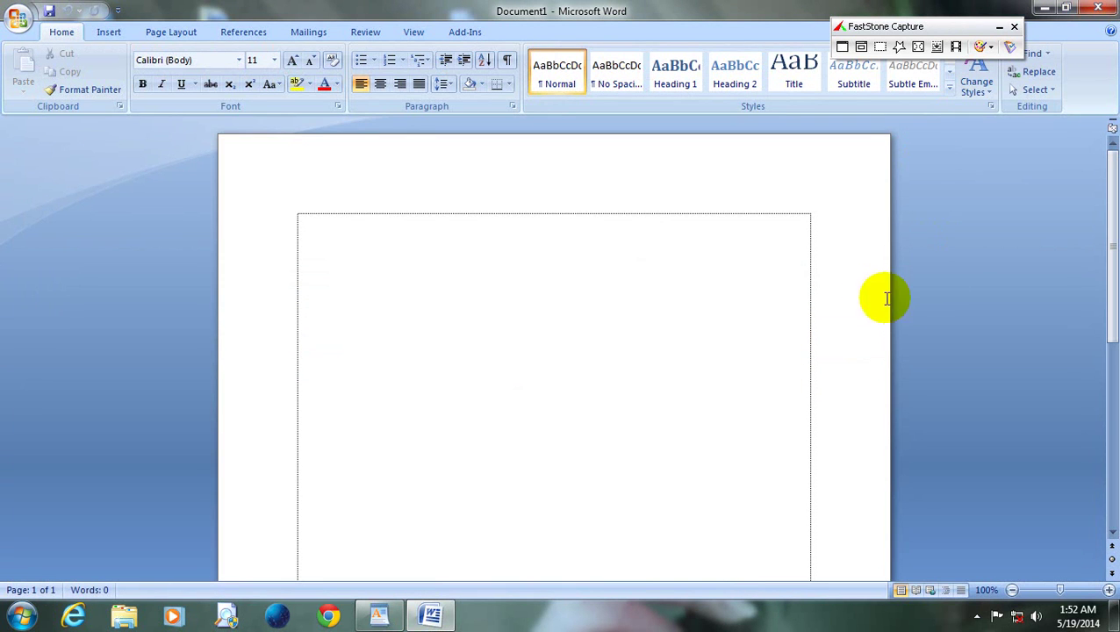
# - Minimize Word, capture a rectangular desktop region of about 496 x 350 pixels including the bird's head, and discard the capture
pyautogui.click(1043, 8)
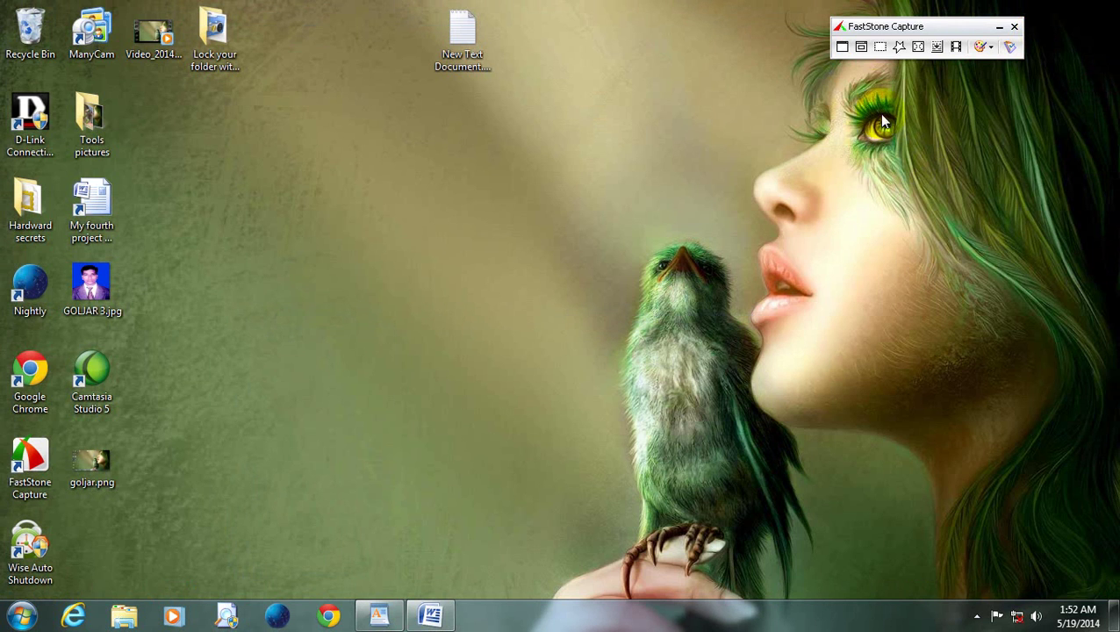
pyautogui.click(881, 49)
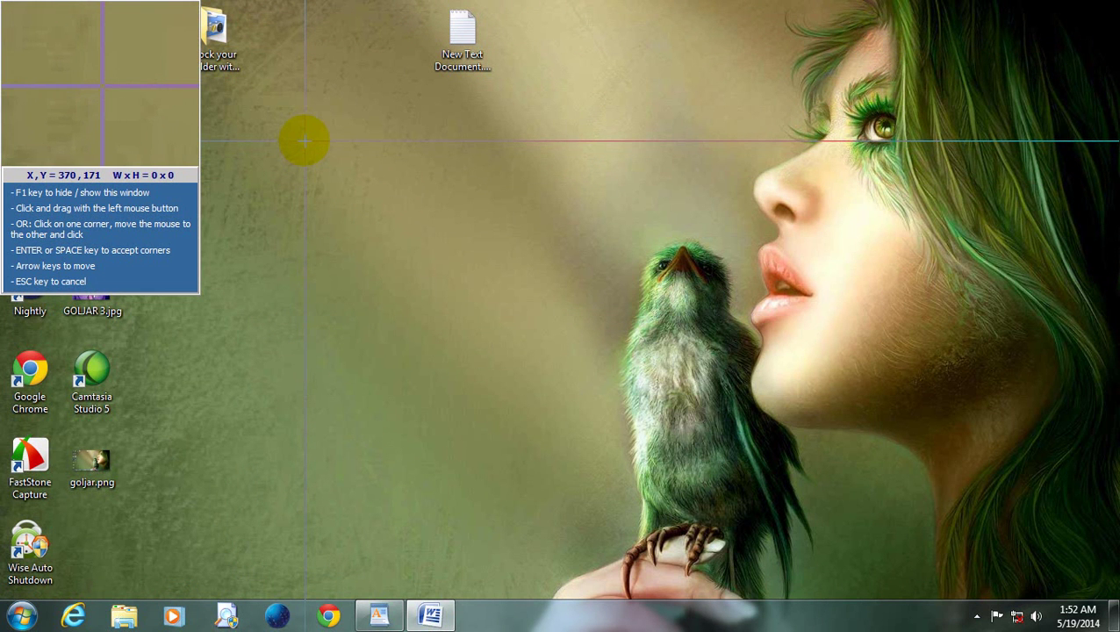
pyautogui.moveTo(304, 140); pyautogui.dragTo(711, 429)
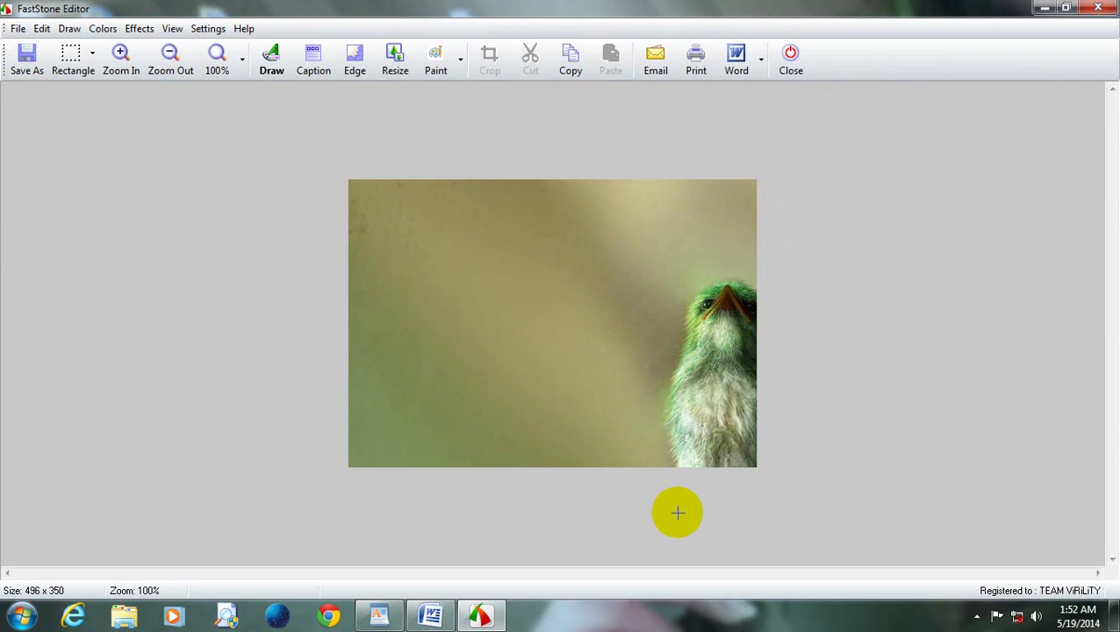
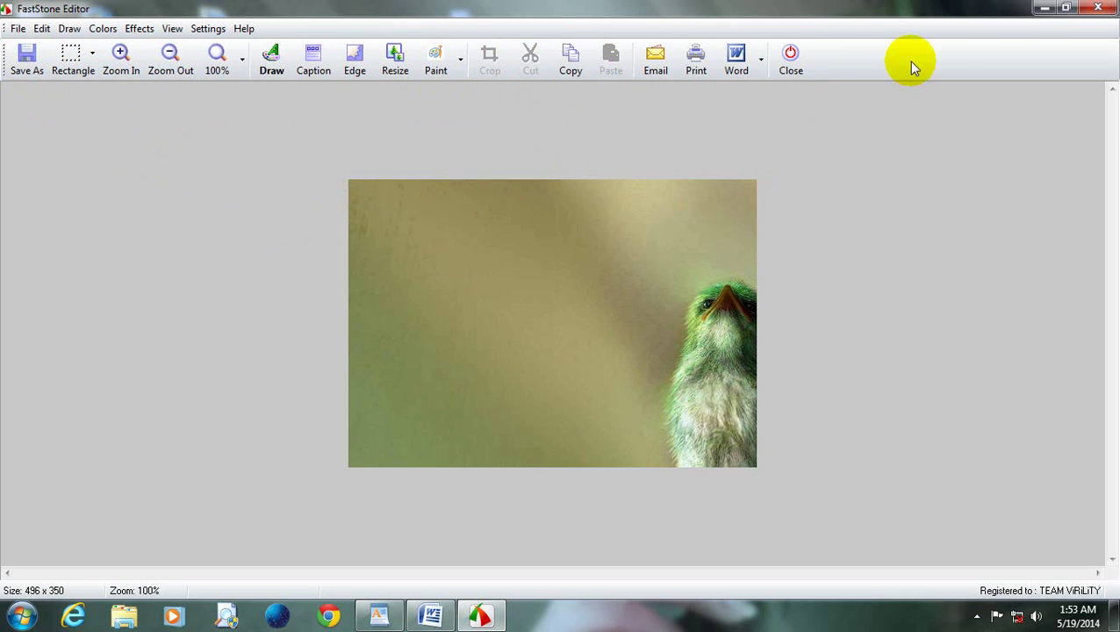
pyautogui.click(1043, 10)
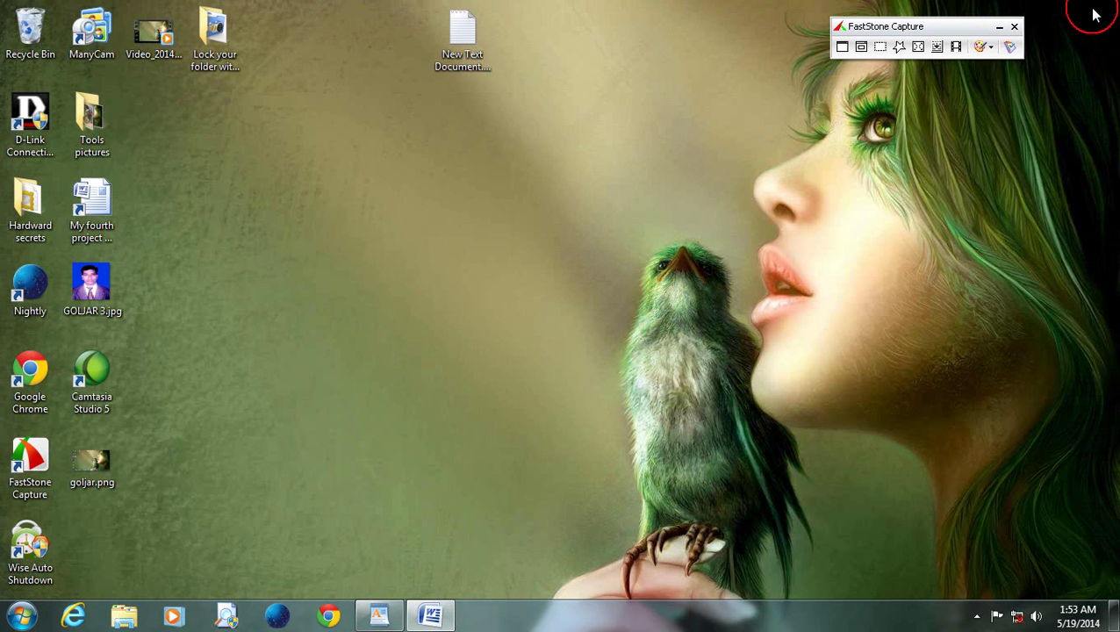
# - Capture a freehand star-shaped region of the desktop wallpaper, about 280 x 214 pixels, and discard the capture
pyautogui.click(899, 48)
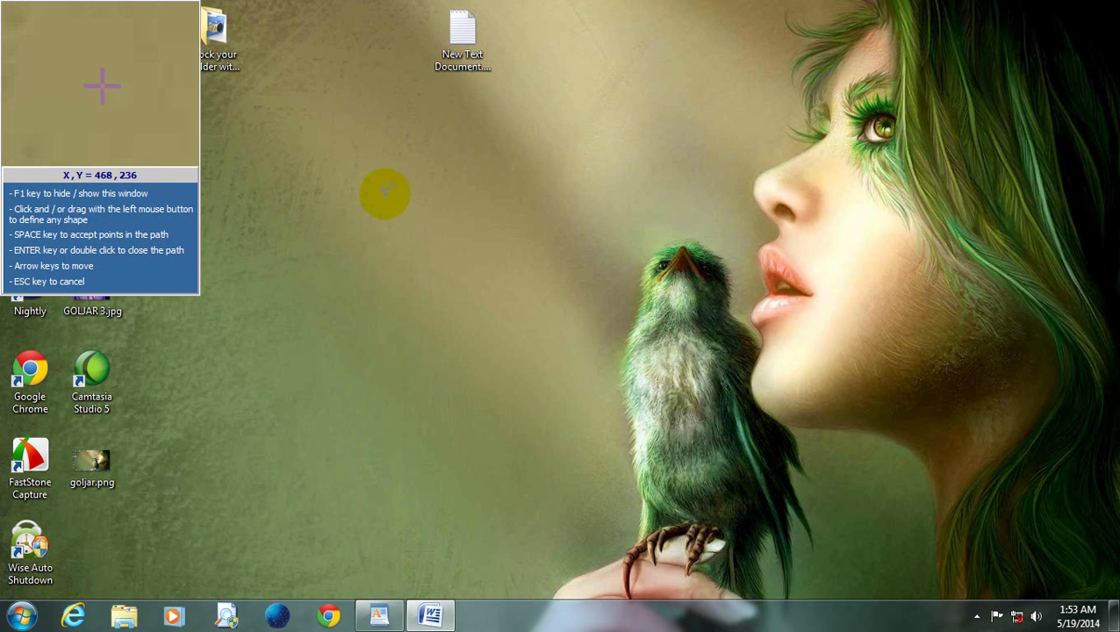
pyautogui.moveTo(385, 193)
pyautogui.mouseDown()
pyautogui.moveTo(615, 179)
pyautogui.moveTo(469, 284)
pyautogui.moveTo(471, 110)
pyautogui.moveTo(507, 180)
pyautogui.moveTo(587, 262)
pyautogui.moveTo(382, 192)
pyautogui.mouseUp()
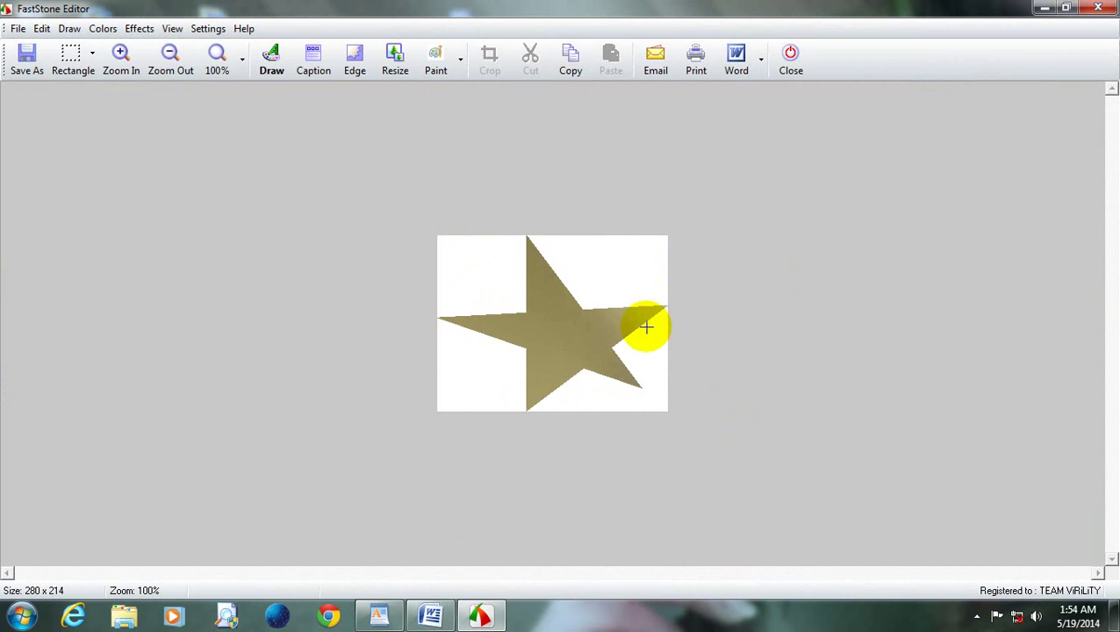
pyautogui.click(1094, 12)
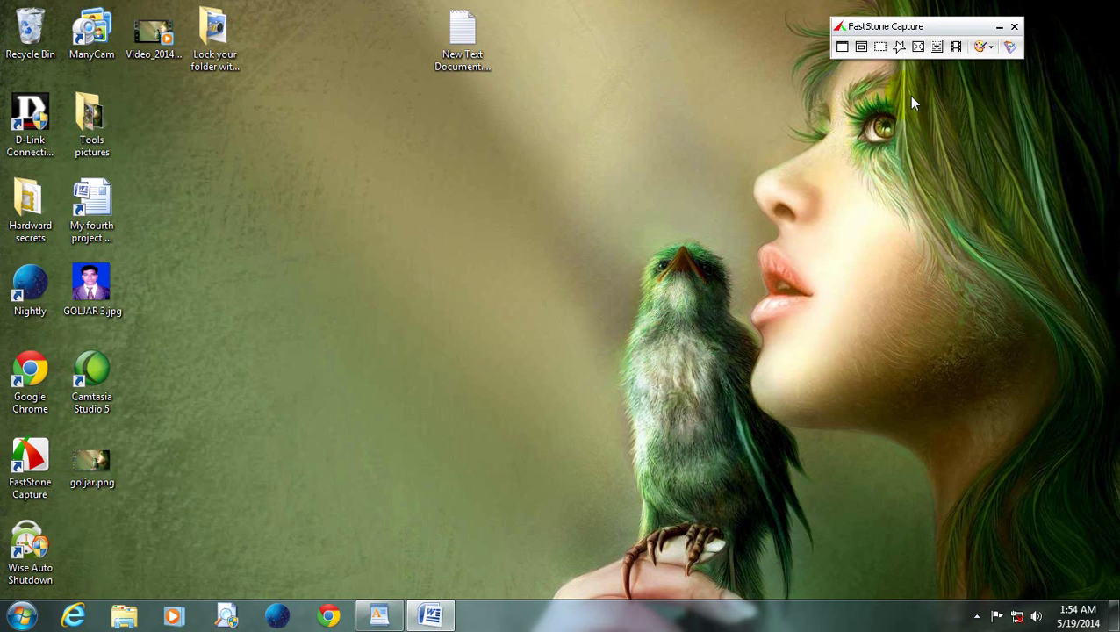
# - Capture the full screen and close the capture without saving it
pyautogui.click(918, 47)
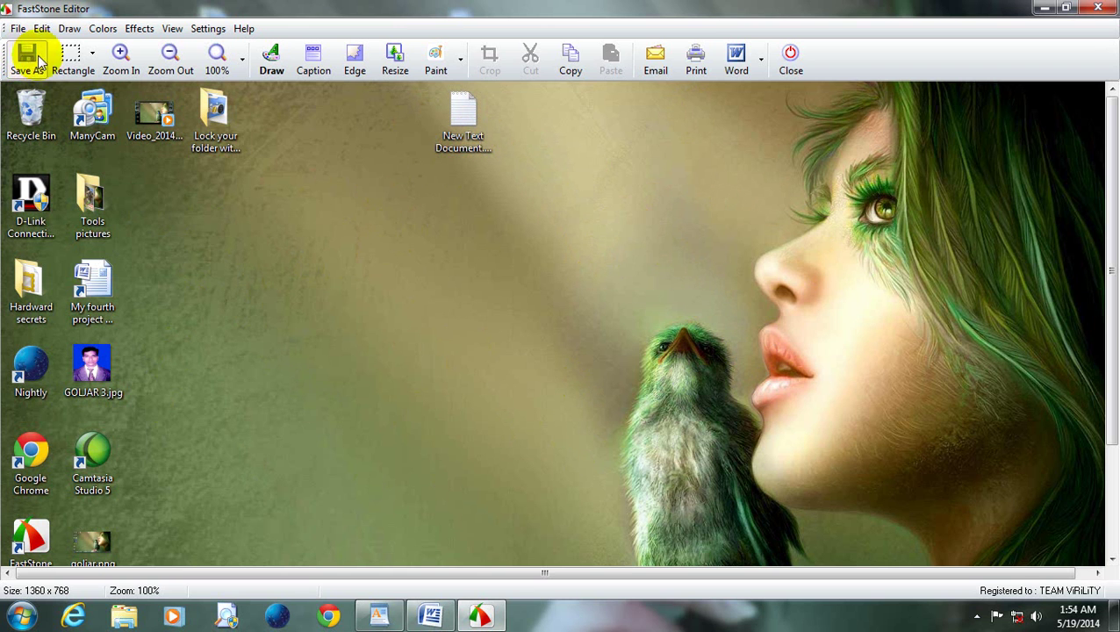
pyautogui.click(1096, 11)
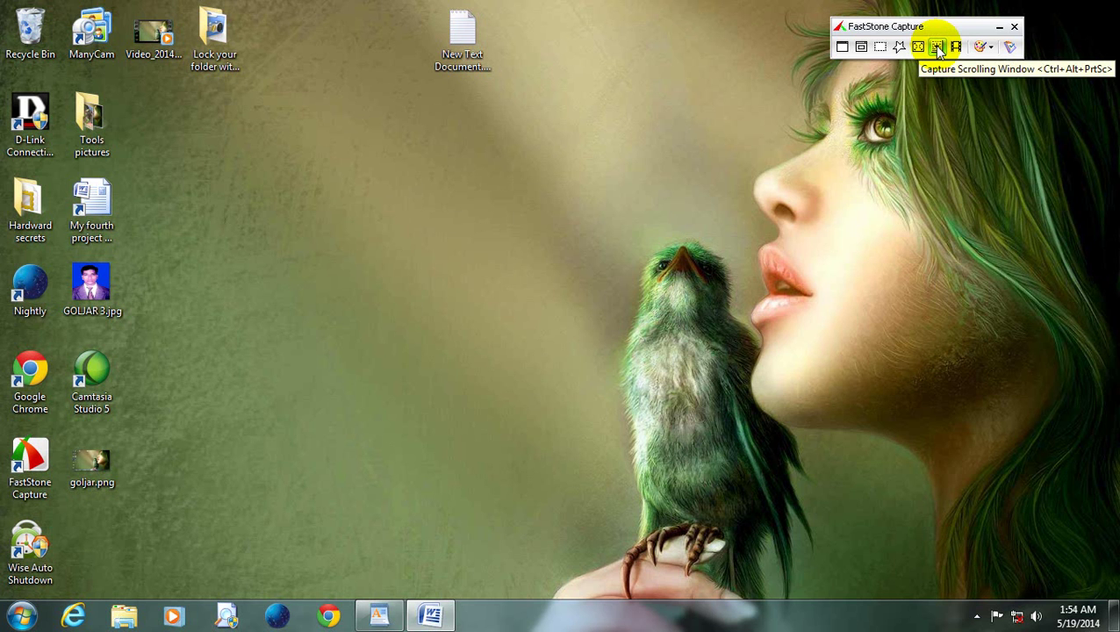
# - Restore the Word document, capture its document area as a scrolling window in Auto Scroll Mode, and close the capture without saving
pyautogui.click(430, 614)
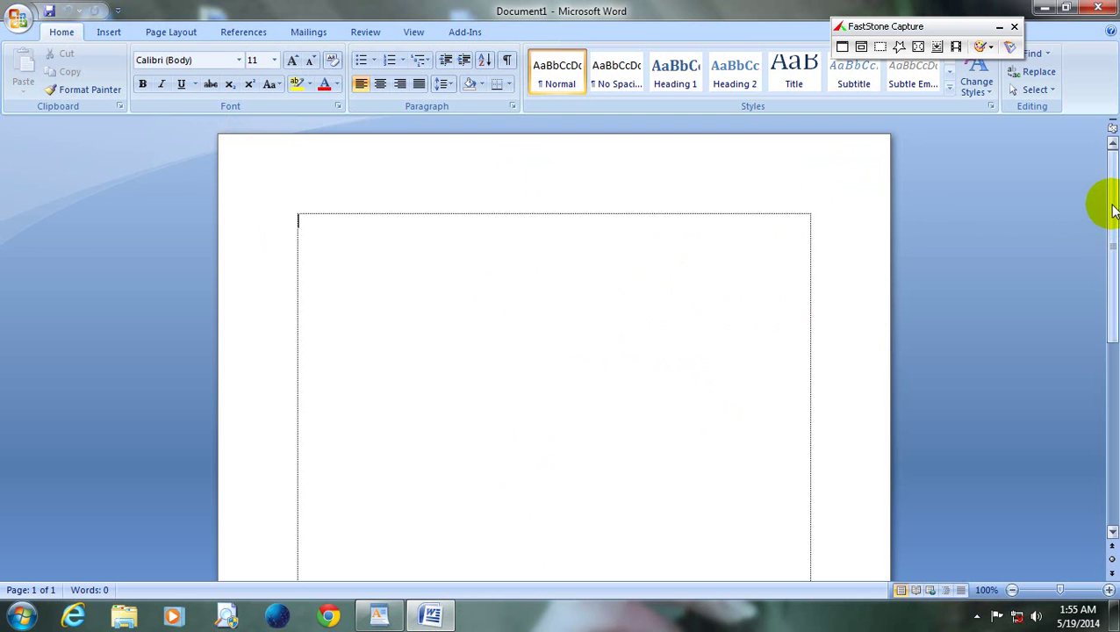
pyautogui.moveTo(1111, 211); pyautogui.dragTo(1108, 180)
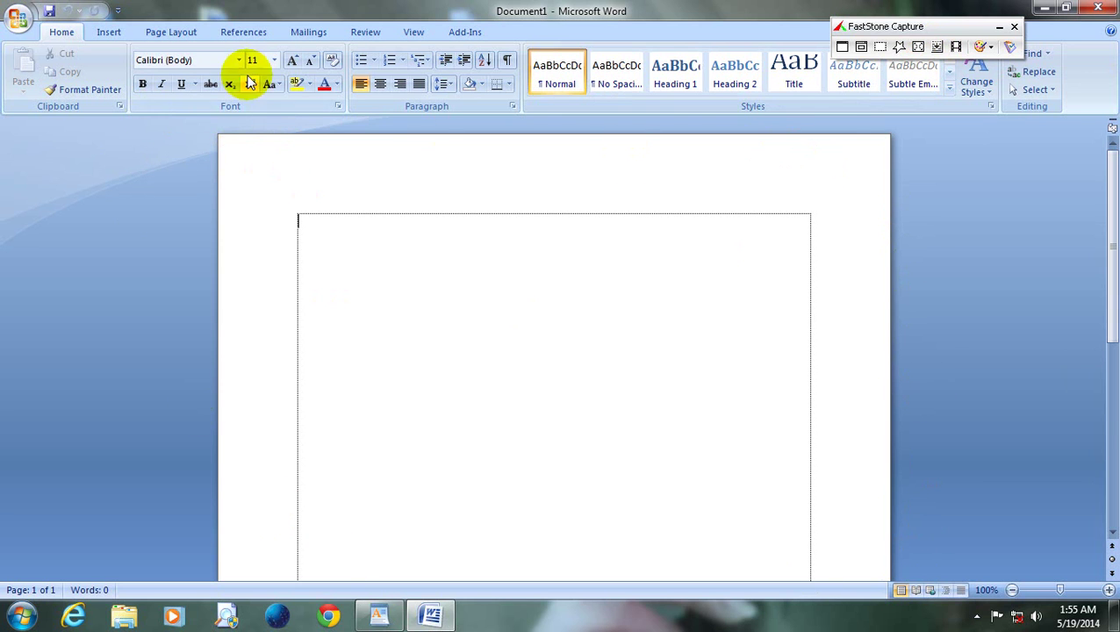
pyautogui.moveTo(1107, 174); pyautogui.dragTo(1109, 138)
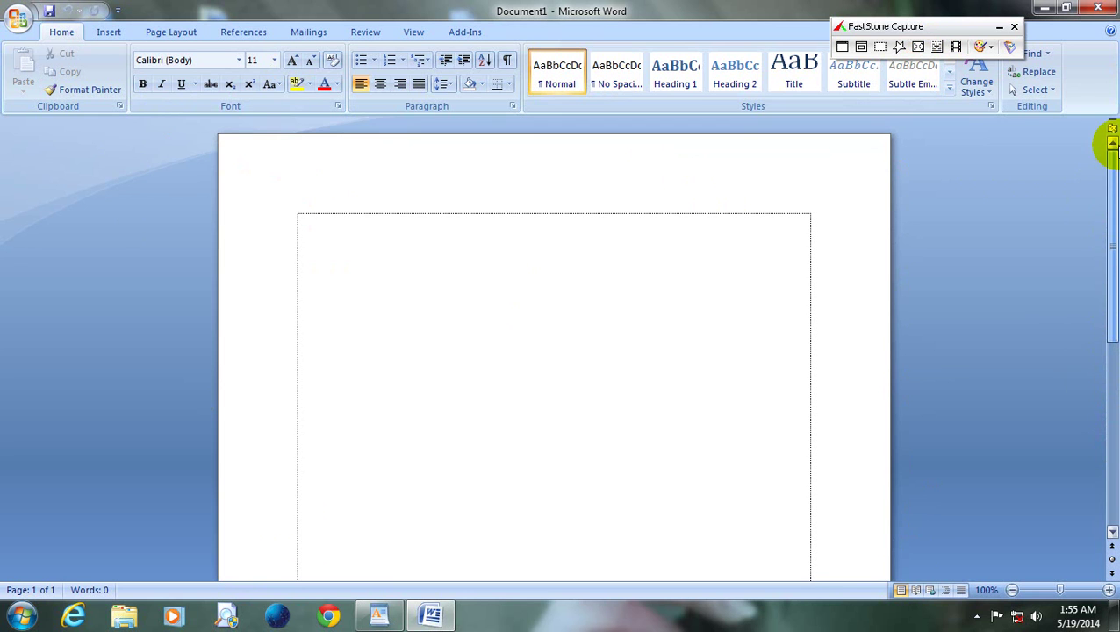
pyautogui.click(936, 47)
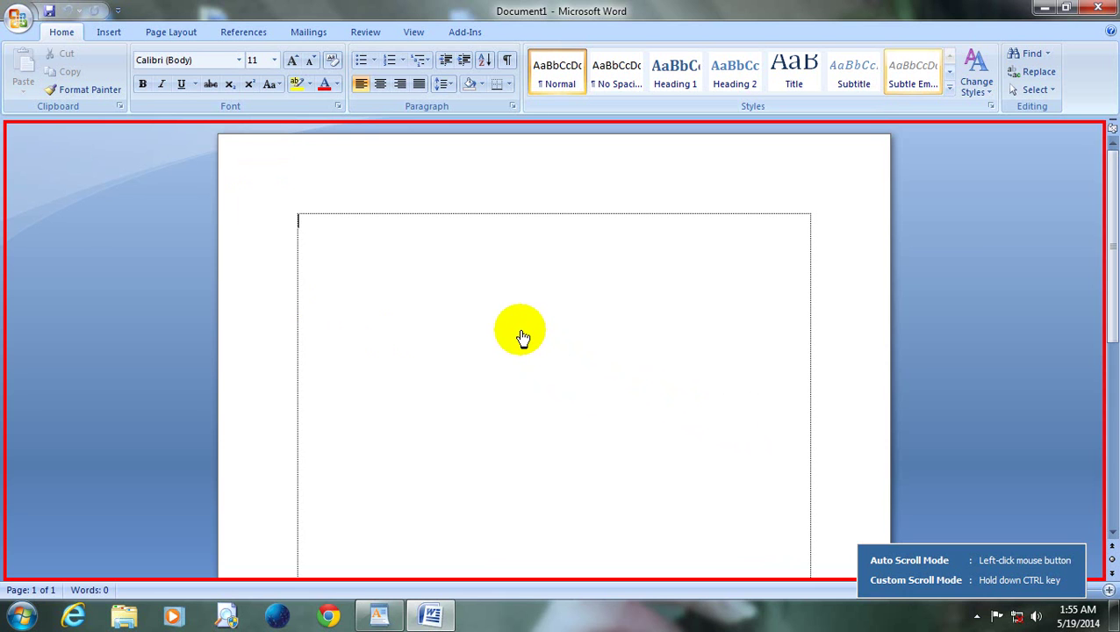
pyautogui.click(519, 334)
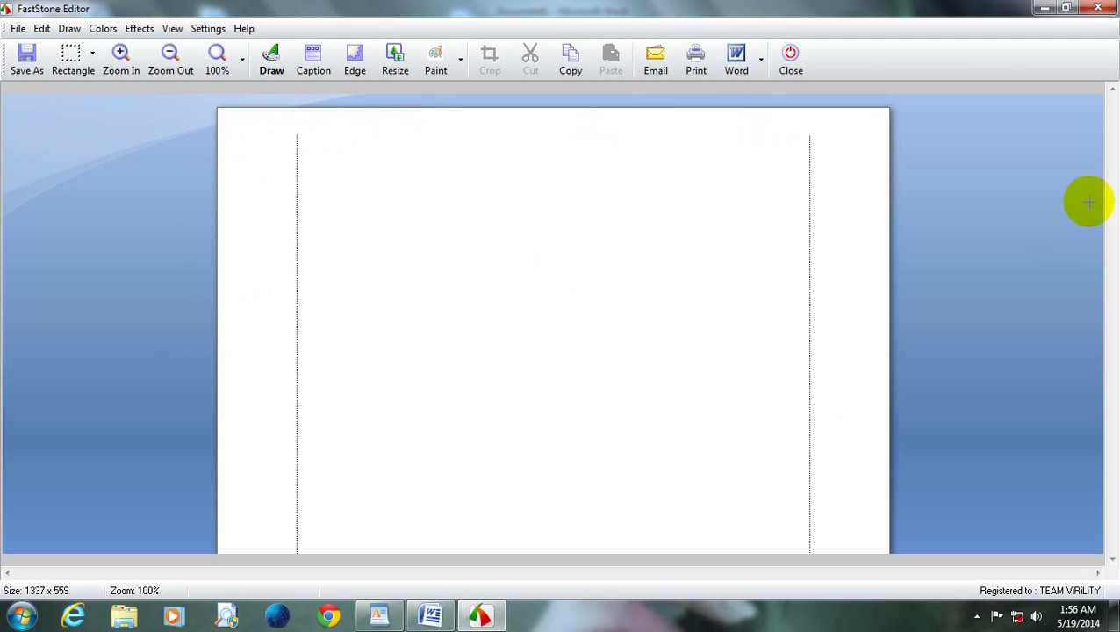
pyautogui.click(1100, 10)
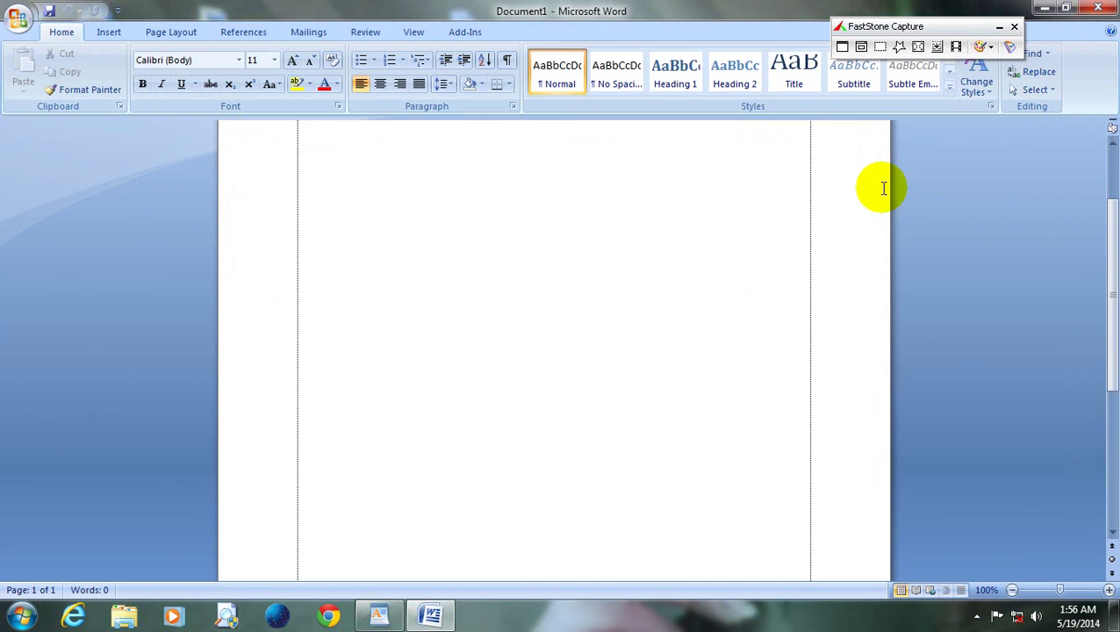
# - Capture the visible Word page area, about 819 x 559 pixels, in Custom Scroll Mode, and open the save options but cancel saving
pyautogui.click(937, 48)
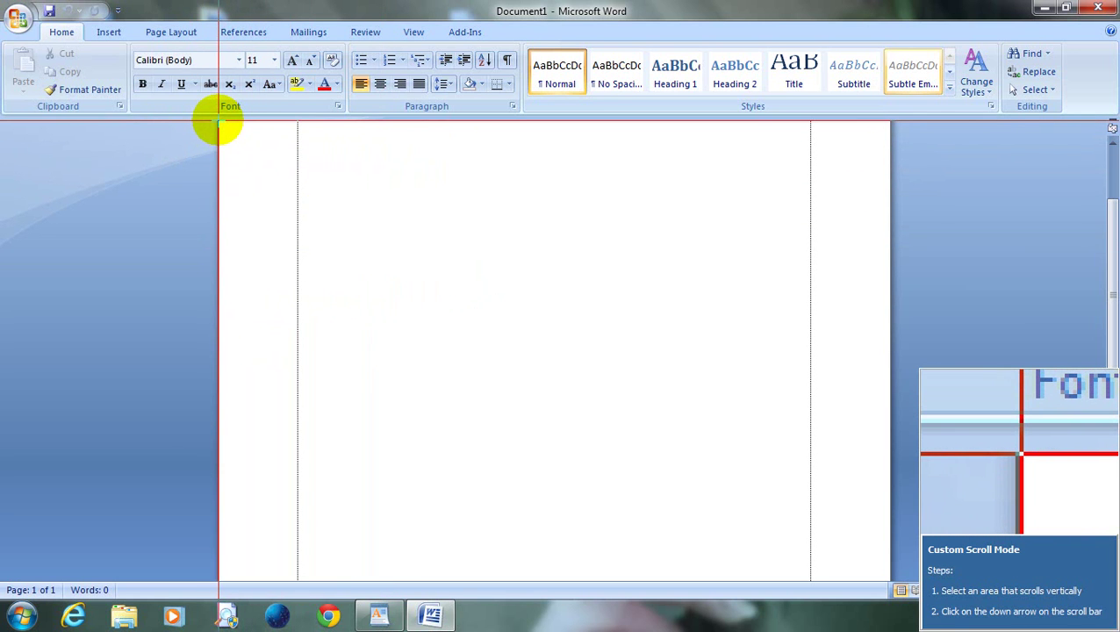
pyautogui.click(217, 120)
pyautogui.moveTo(217, 120); pyautogui.dragTo(892, 579)
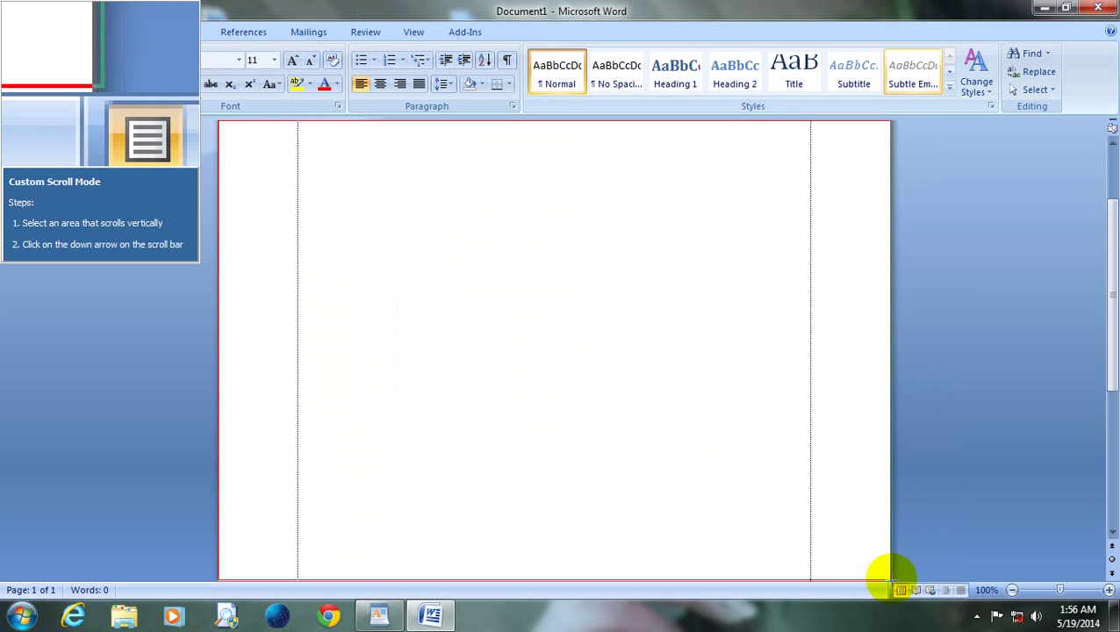
pyautogui.moveTo(892, 579); pyautogui.dragTo(892, 579)
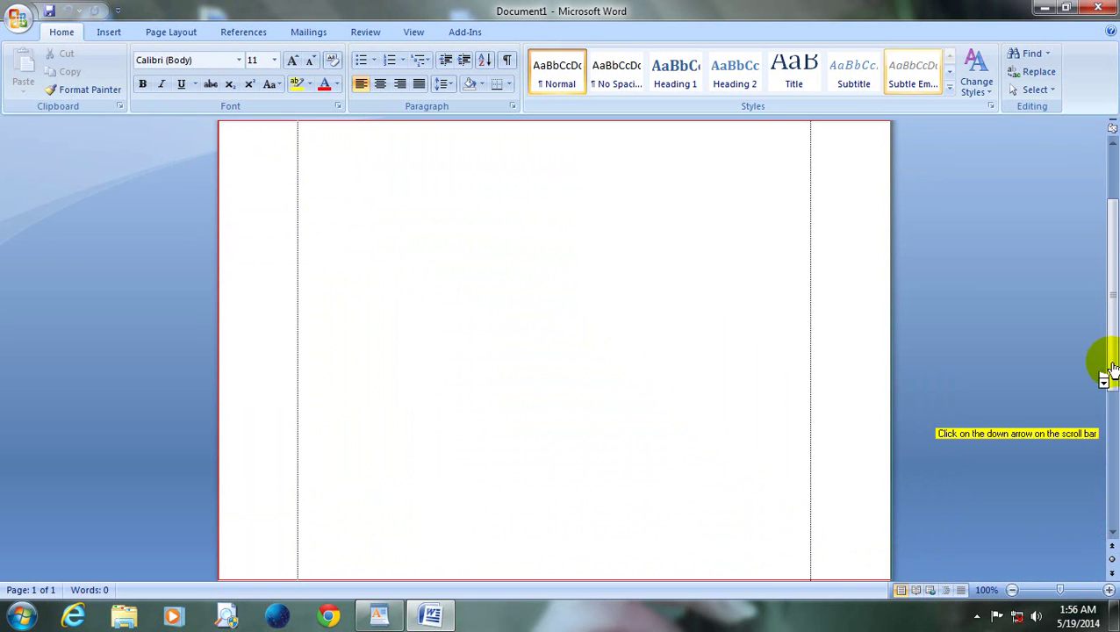
pyautogui.click(1111, 538)
pyautogui.click(1111, 539)
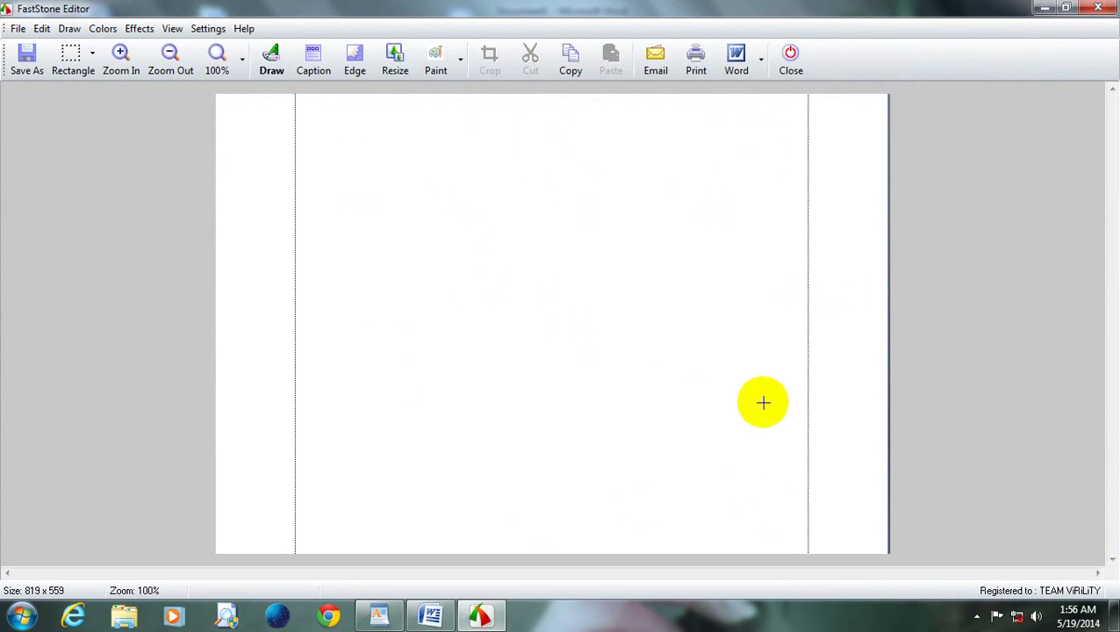
pyautogui.click(27, 63)
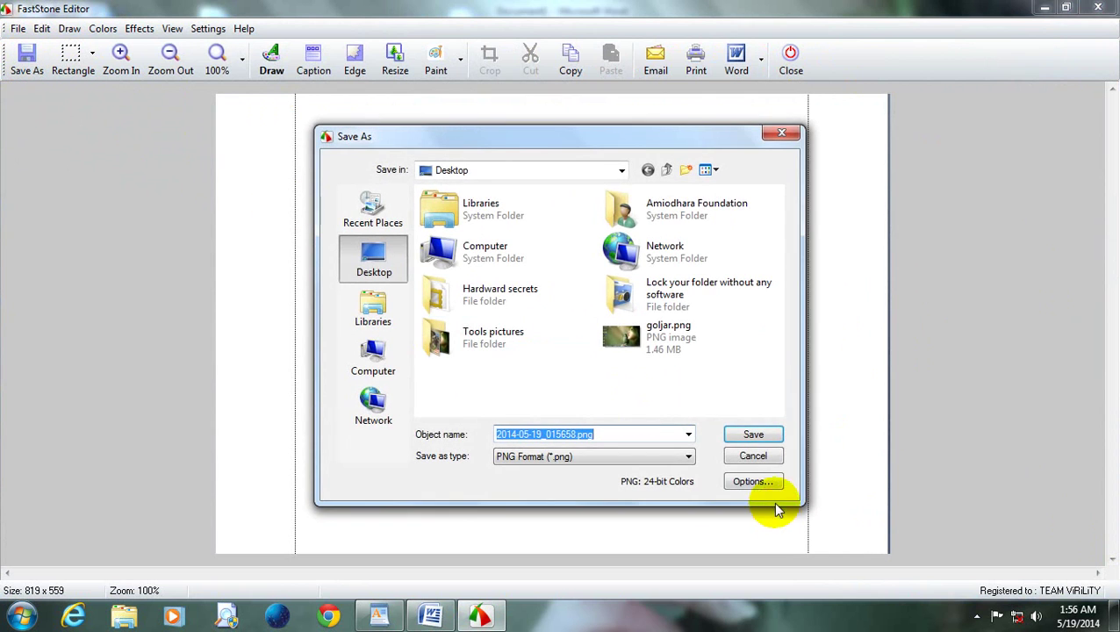
pyautogui.click(781, 133)
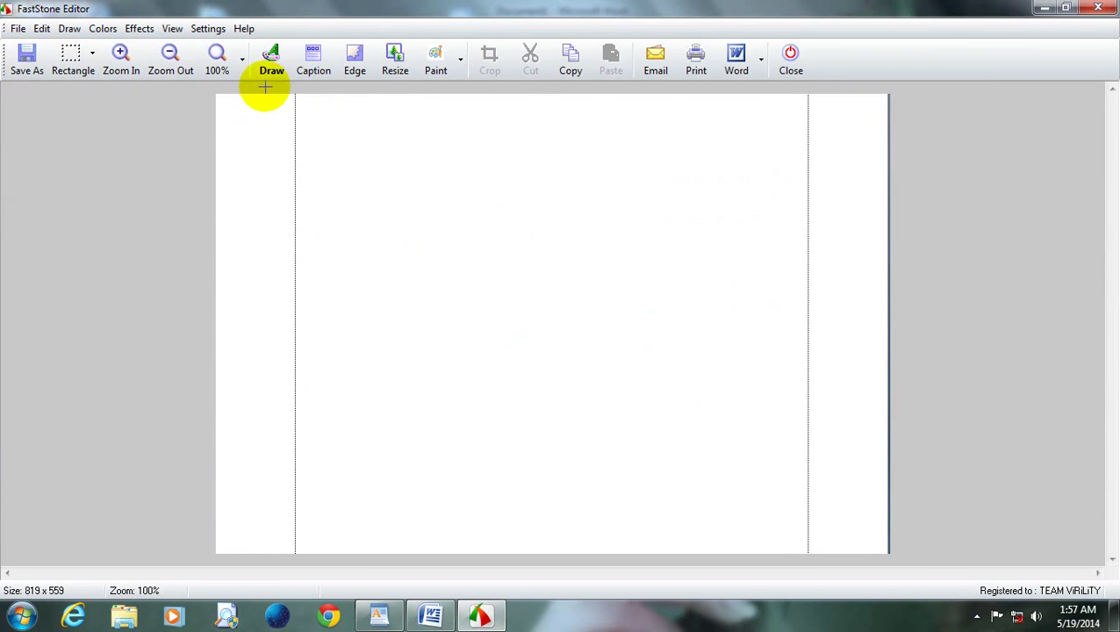
# - Draw a red arrow sloping down across the captured page's upper half, and a bordered yellow text box just below its tip
pyautogui.click(118, 57)
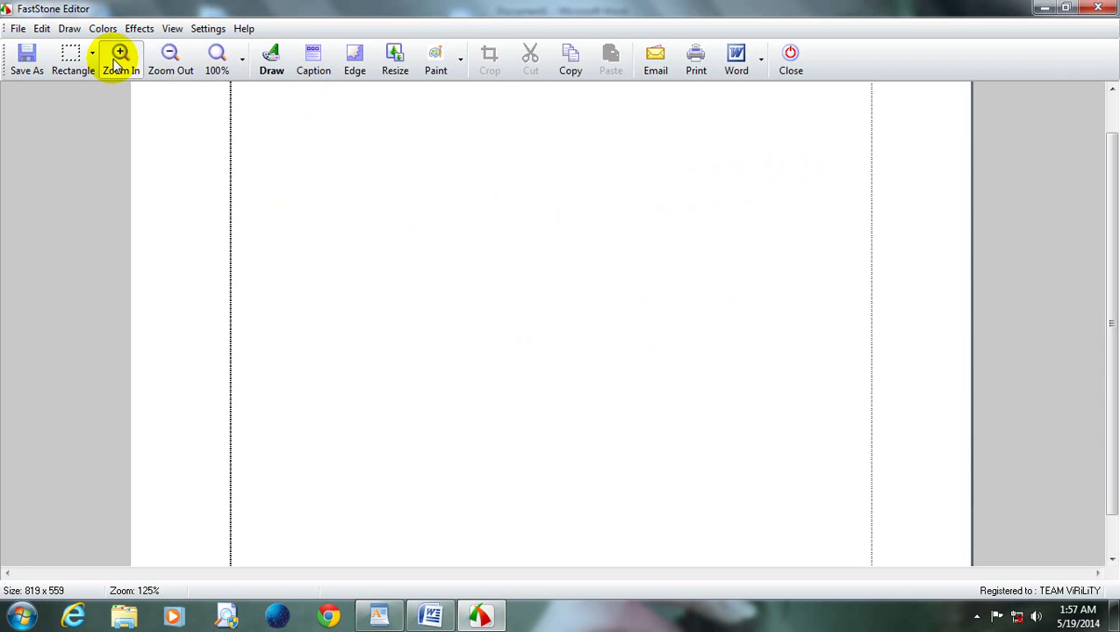
pyautogui.click(162, 65)
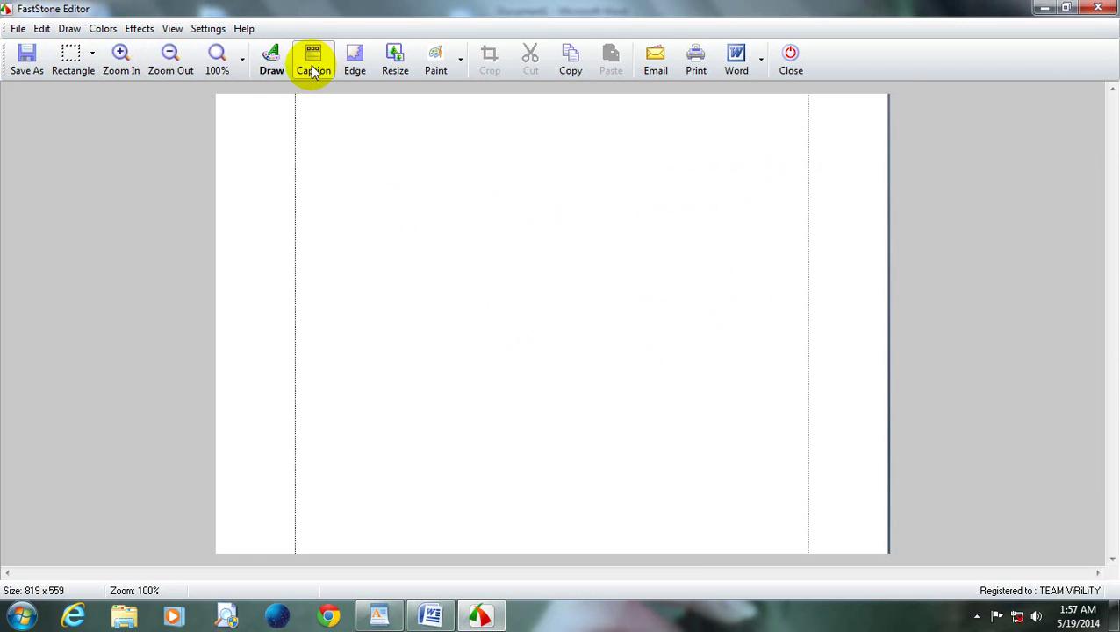
pyautogui.click(267, 66)
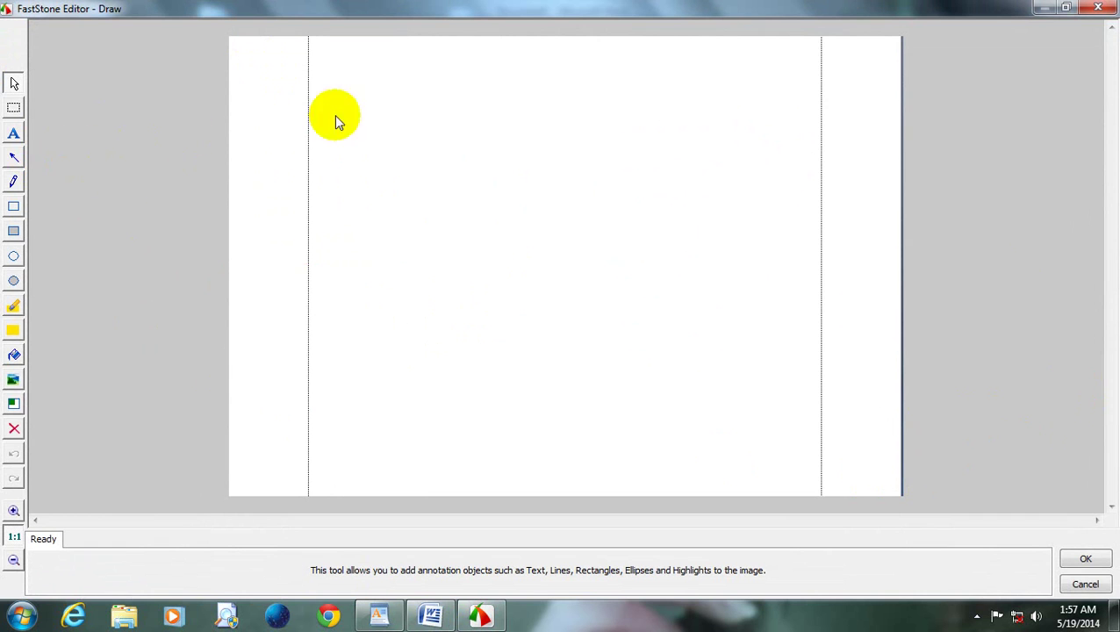
pyautogui.click(12, 158)
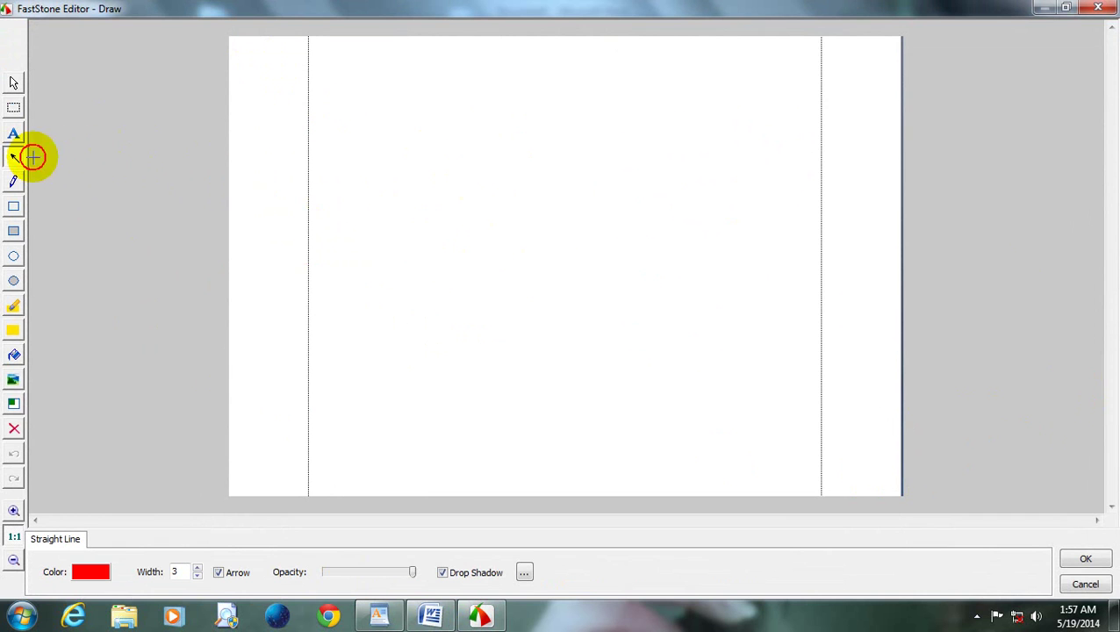
pyautogui.moveTo(367, 141)
pyautogui.mouseDown()
pyautogui.moveTo(792, 215)
pyautogui.moveTo(716, 244)
pyautogui.mouseUp()
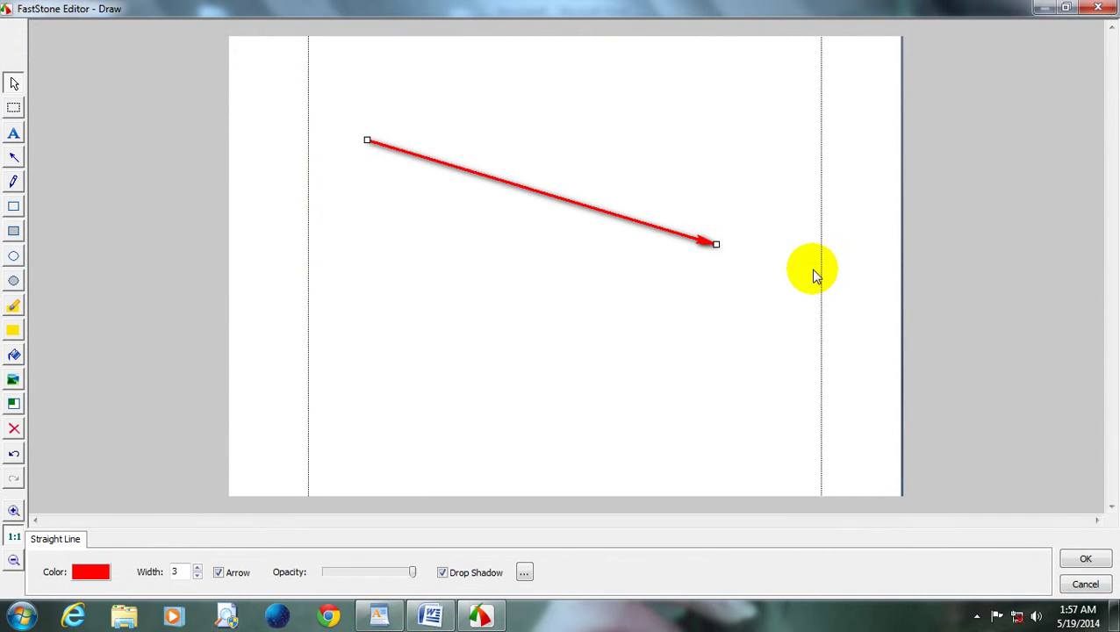
pyautogui.click(13, 135)
pyautogui.moveTo(551, 256); pyautogui.dragTo(789, 330)
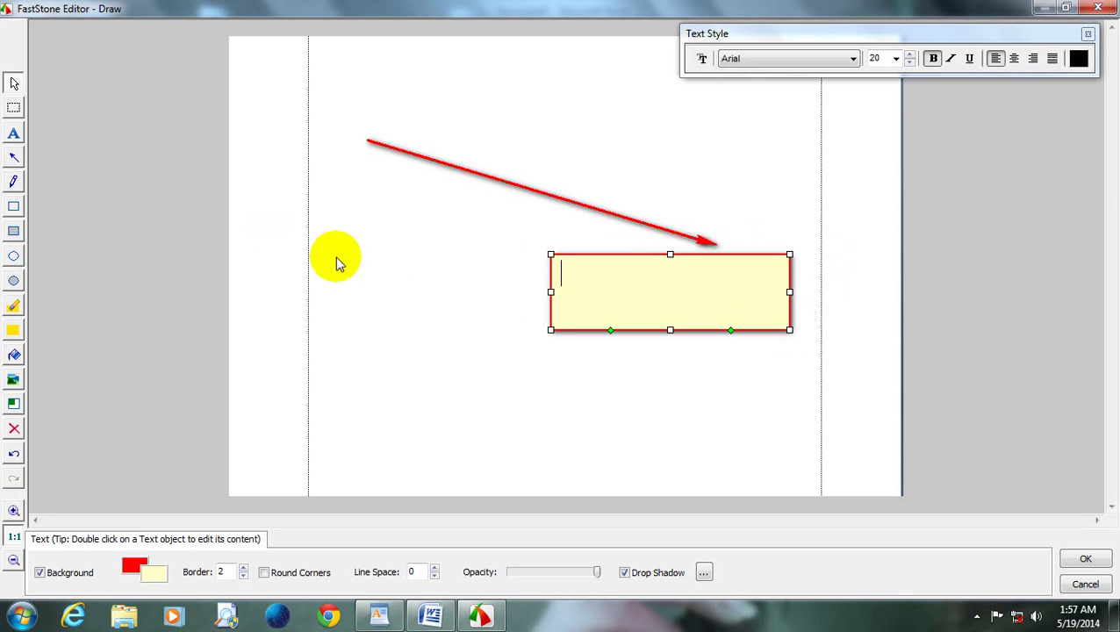
# - Add a red outlined rectangle beside the text box, a red outlined ellipse below it, and a wide filled rectangle above the arrow
pyautogui.click(21, 212)
pyautogui.moveTo(274, 210); pyautogui.dragTo(441, 332)
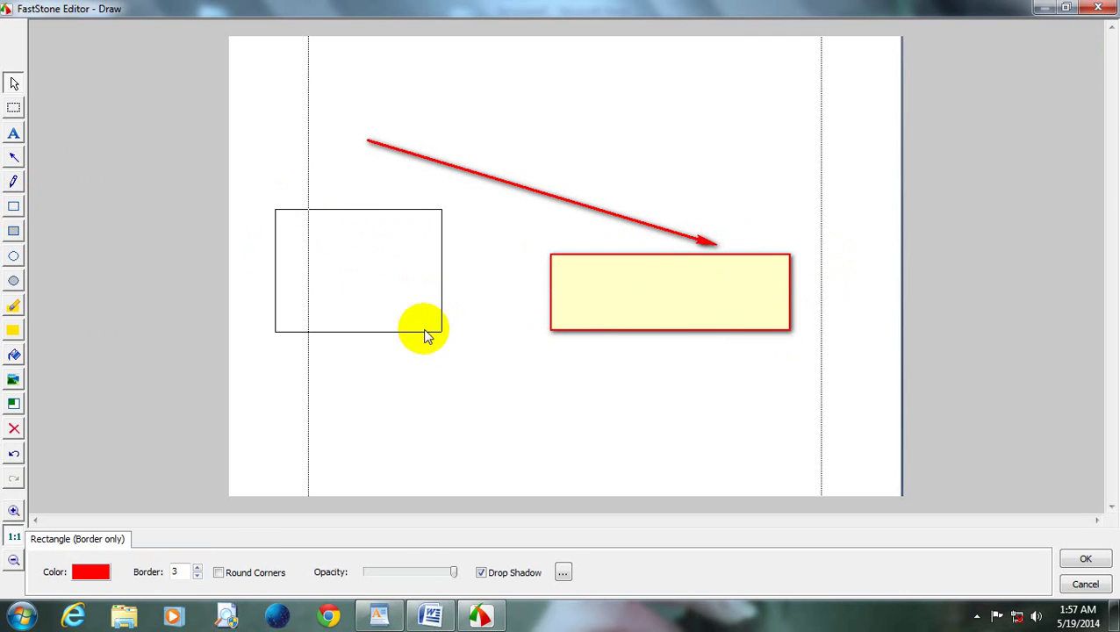
pyautogui.click(13, 256)
pyautogui.moveTo(317, 392)
pyautogui.mouseDown()
pyautogui.moveTo(533, 445)
pyautogui.moveTo(548, 474)
pyautogui.mouseUp()
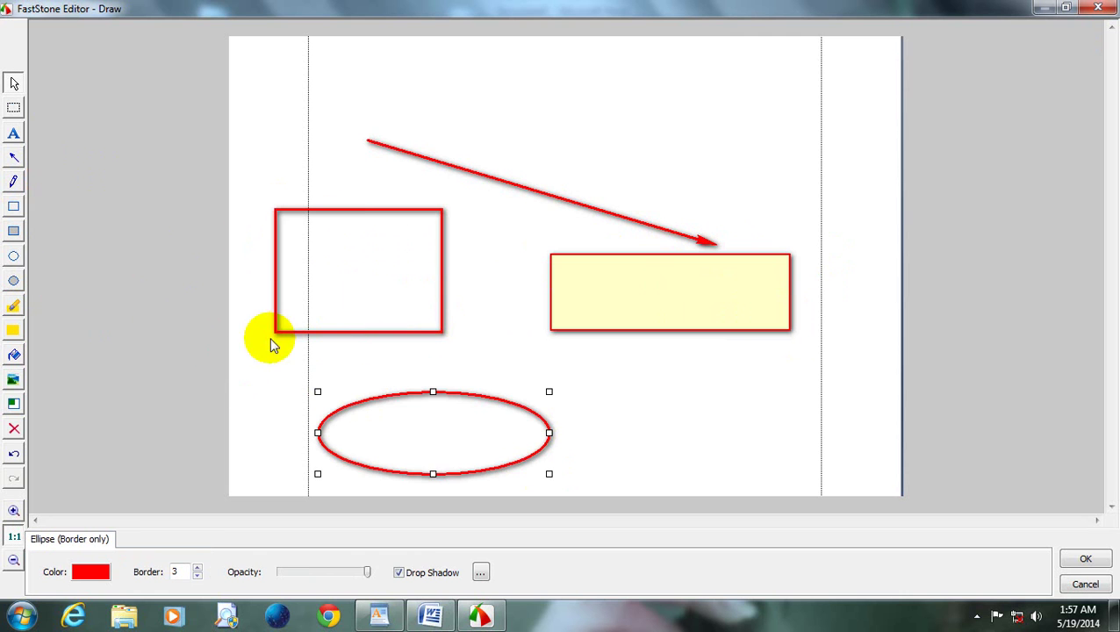
pyautogui.click(13, 231)
pyautogui.moveTo(400, 68); pyautogui.dragTo(708, 131)
# - Enter "amiodhara" in the yellow text box and apply the annotations to the capture
pyautogui.click(602, 292)
pyautogui.doubleClick(602, 292)
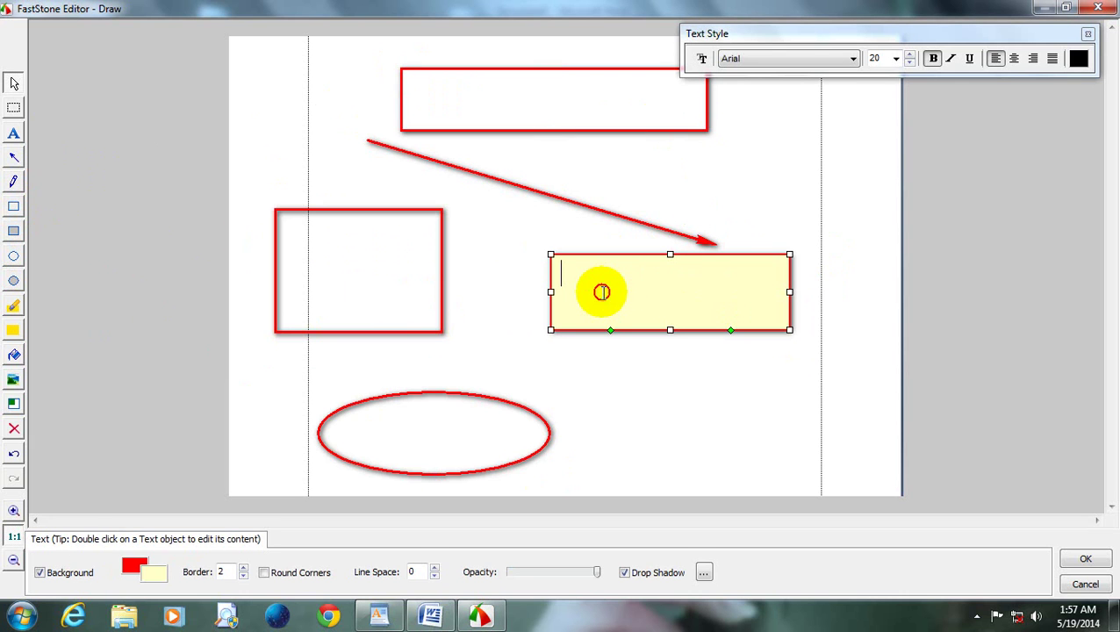
pyautogui.write('amiodhra')
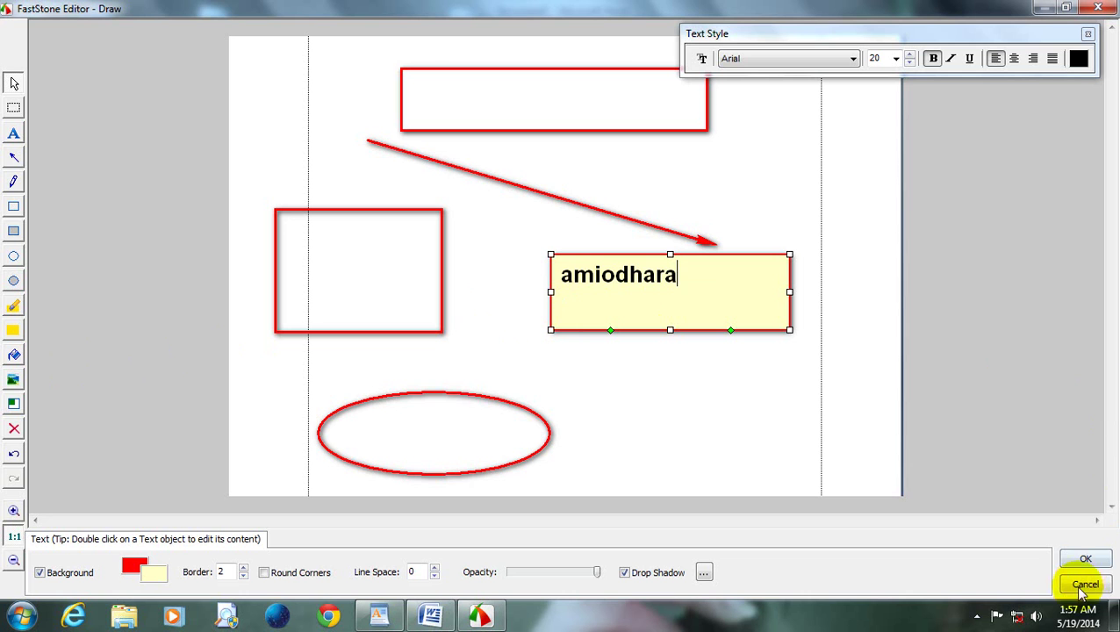
pyautogui.click(1084, 559)
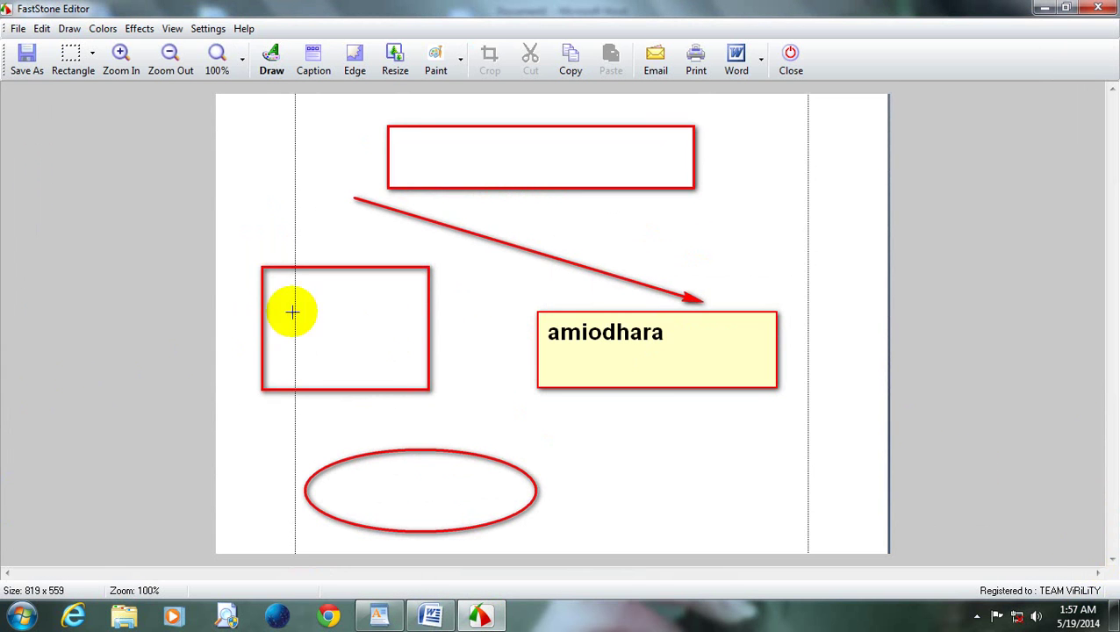
# - Save the annotated capture to the Desktop in JPEG format as 2014-05-19_015750.jpg
pyautogui.click(26, 61)
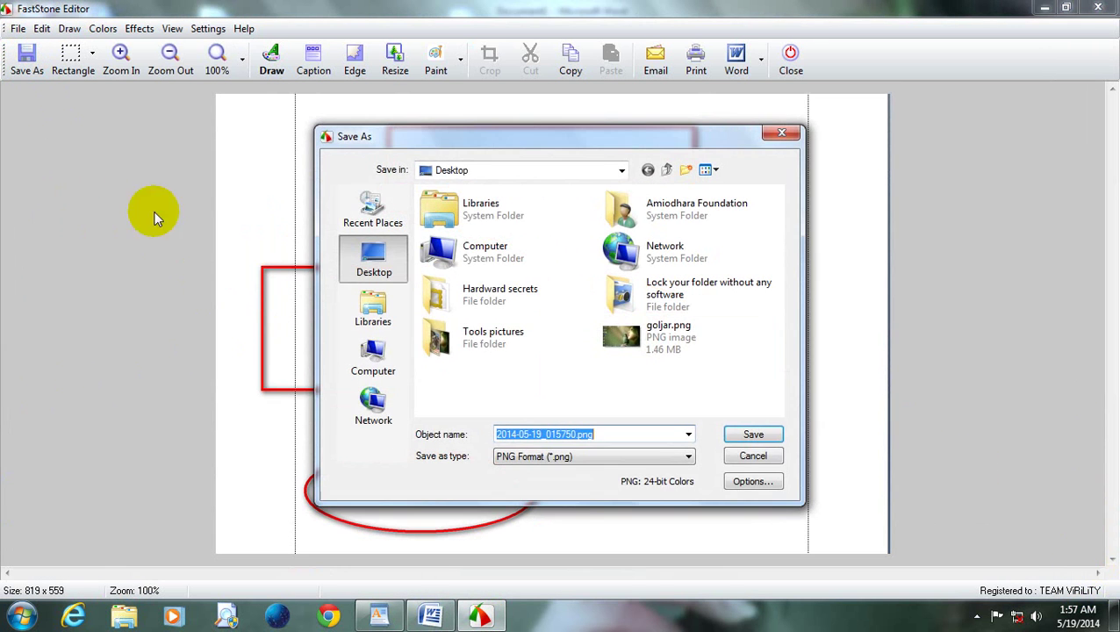
pyautogui.click(530, 463)
pyautogui.click(558, 495)
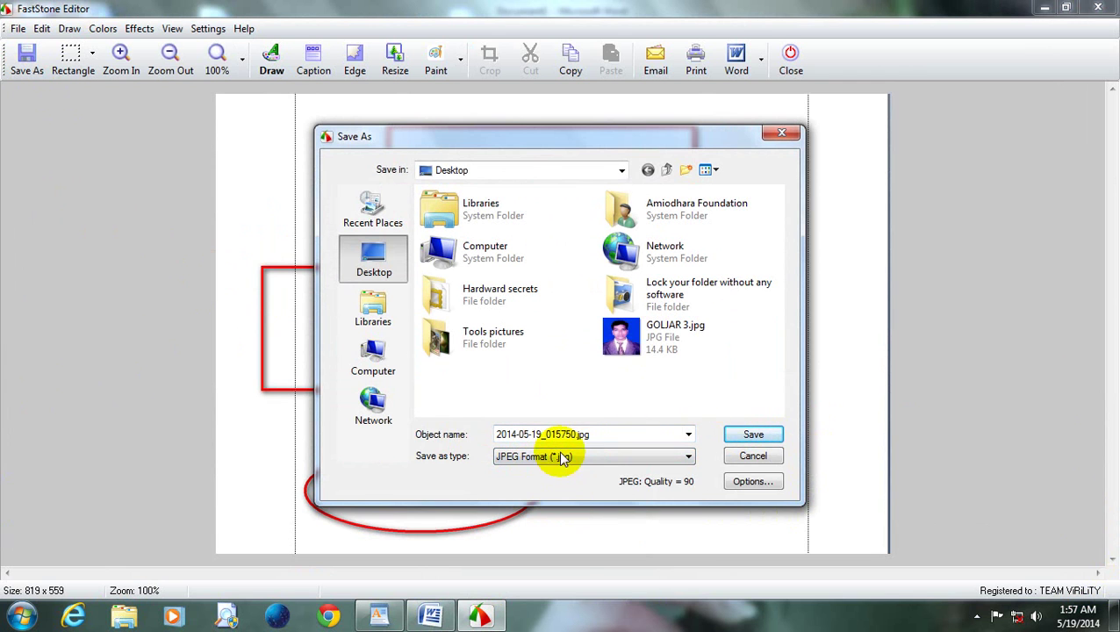
pyautogui.doubleClick(566, 435)
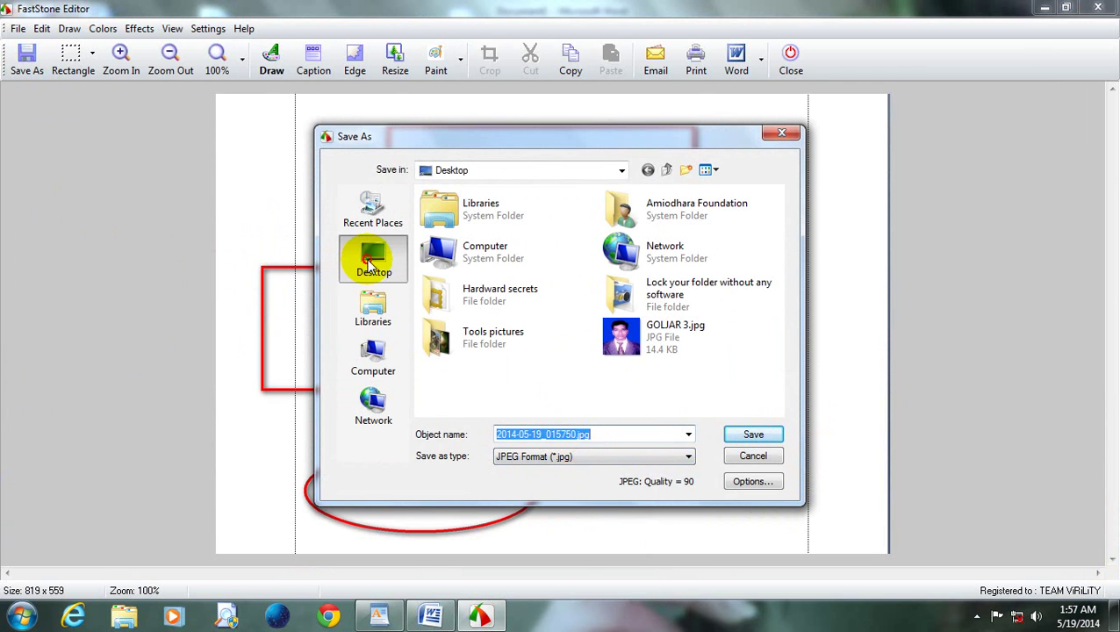
pyautogui.click(750, 434)
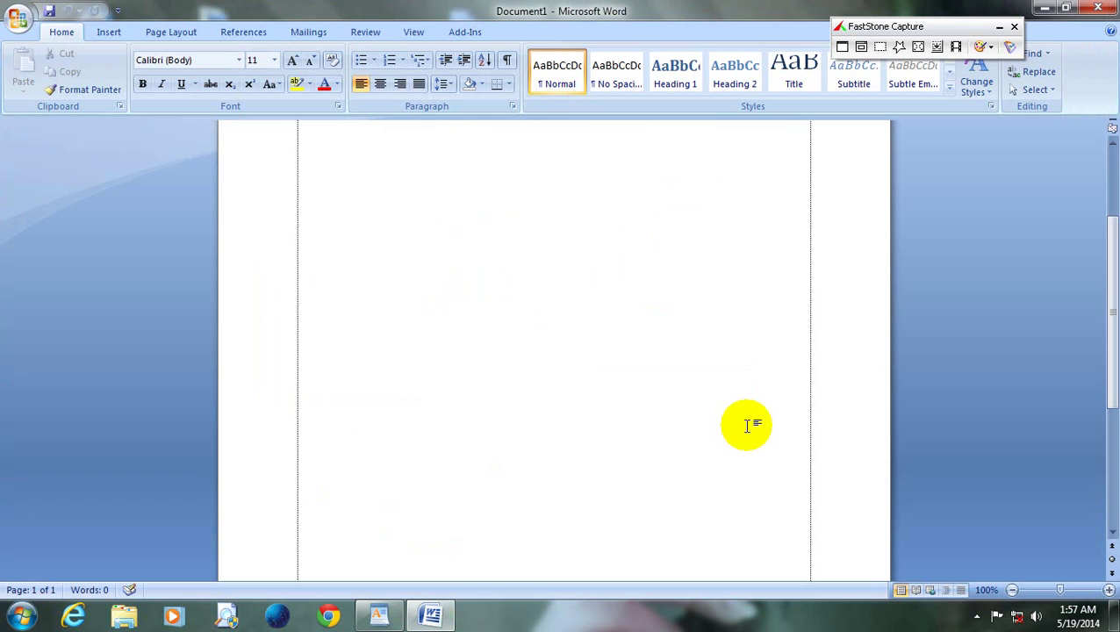
# - Minimize Word, record the full screen with the Screen Recorder without a title clip, and stop the recording
pyautogui.click(1044, 10)
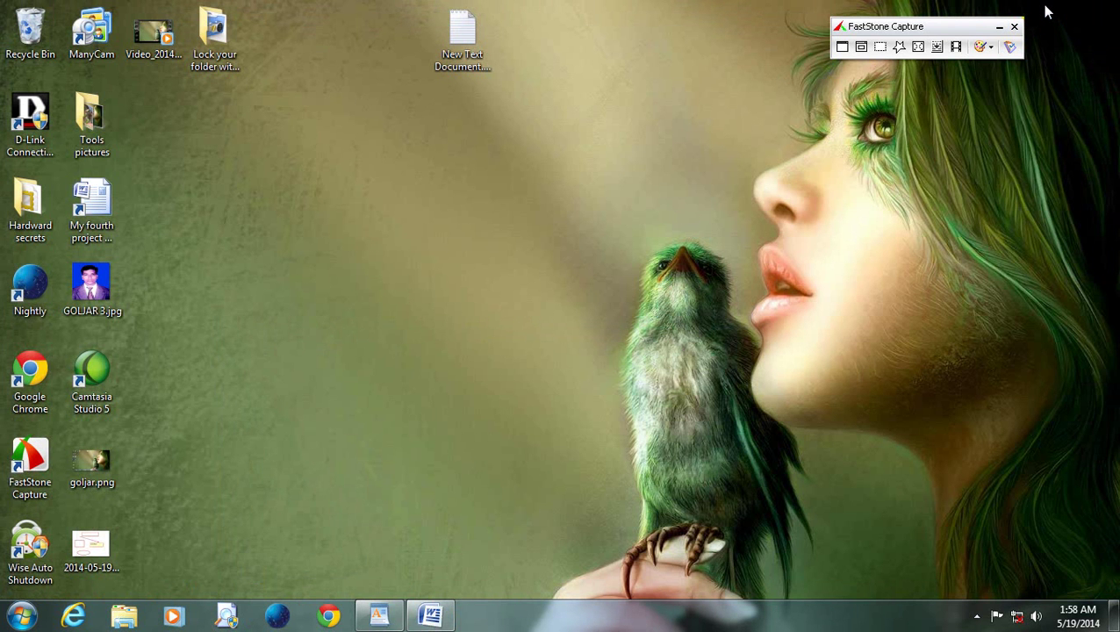
pyautogui.click(956, 47)
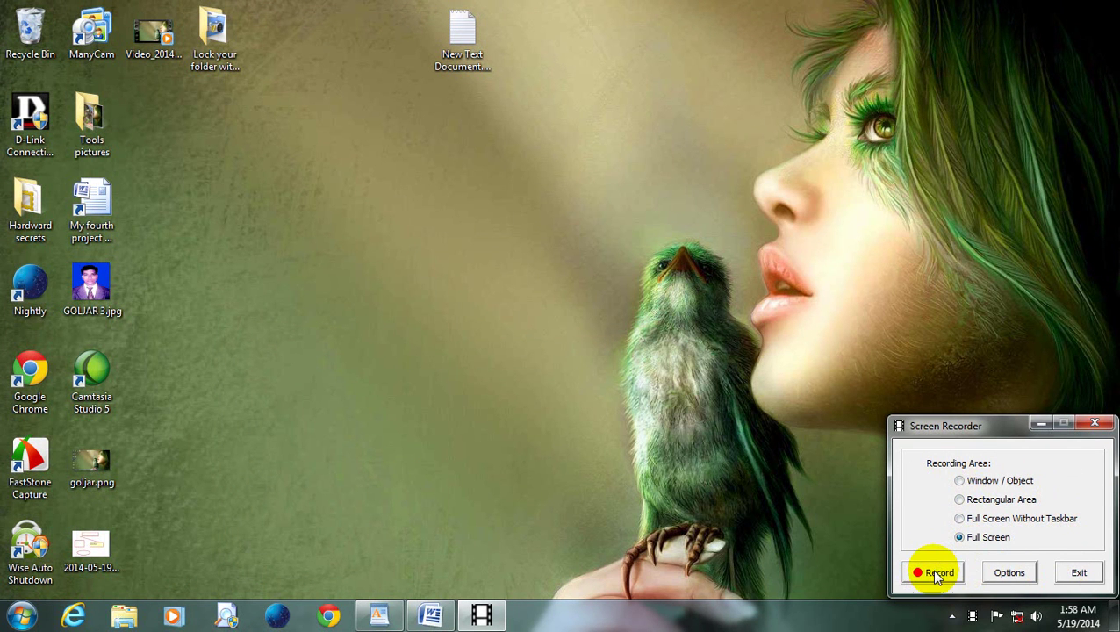
pyautogui.click(934, 575)
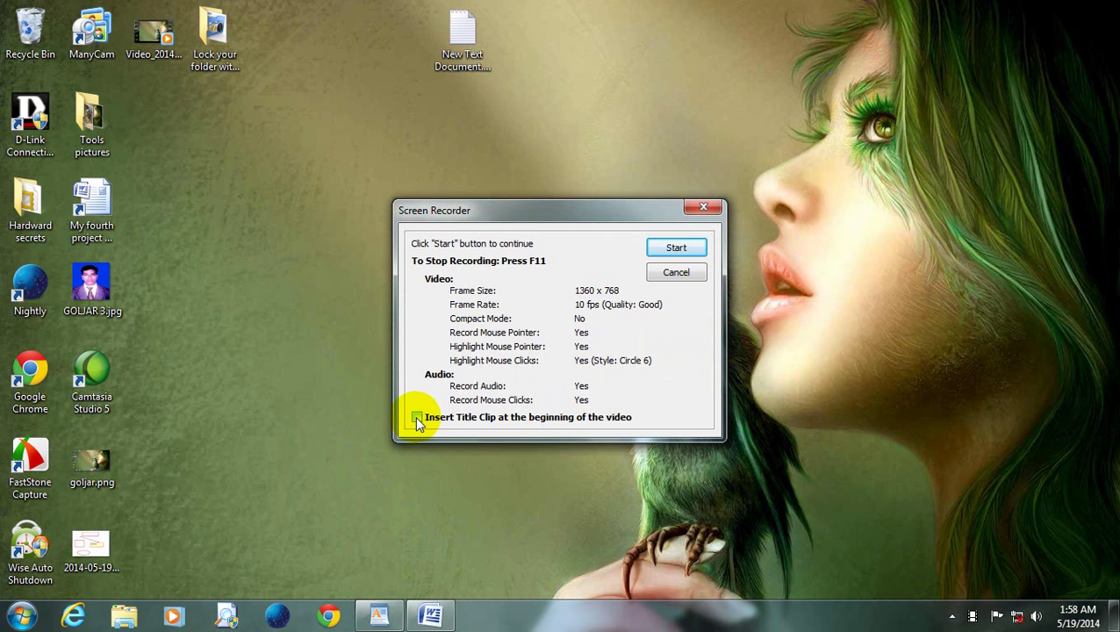
pyautogui.click(672, 249)
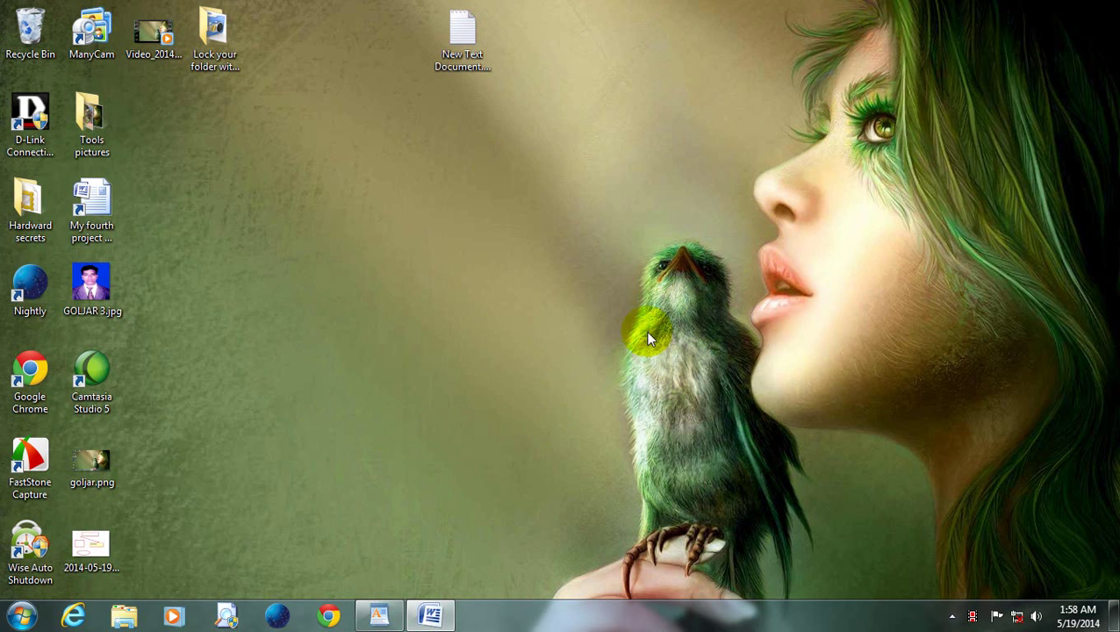
pyautogui.click(973, 620)
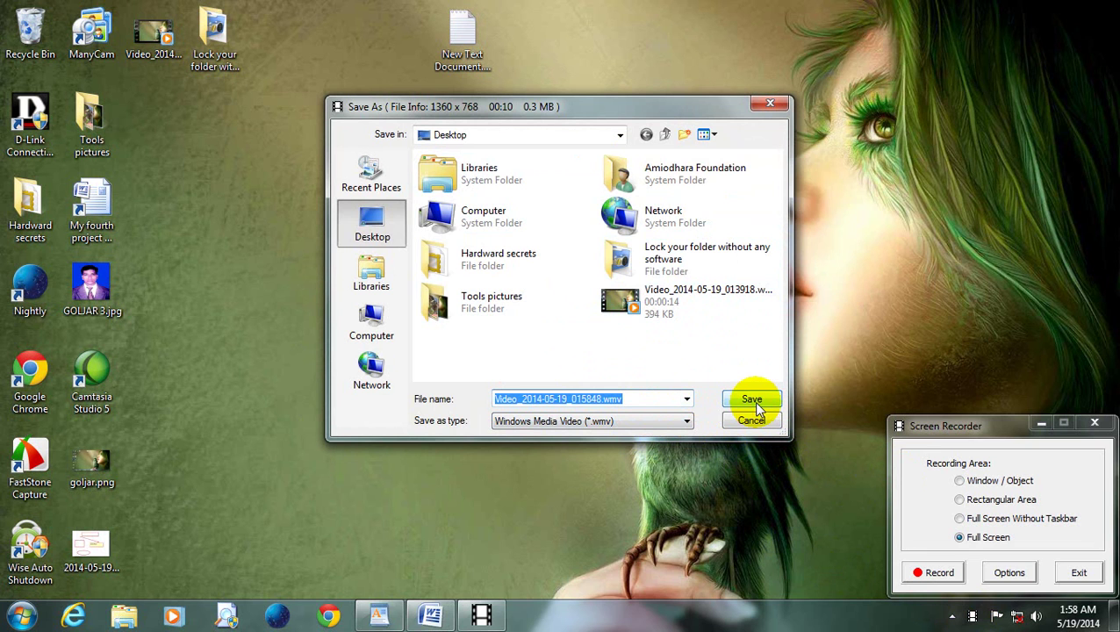
# - Save the recording to the Desktop as Video_2014-05-19_015848.wmv in Windows Media Video format, and close its playback
pyautogui.click(556, 423)
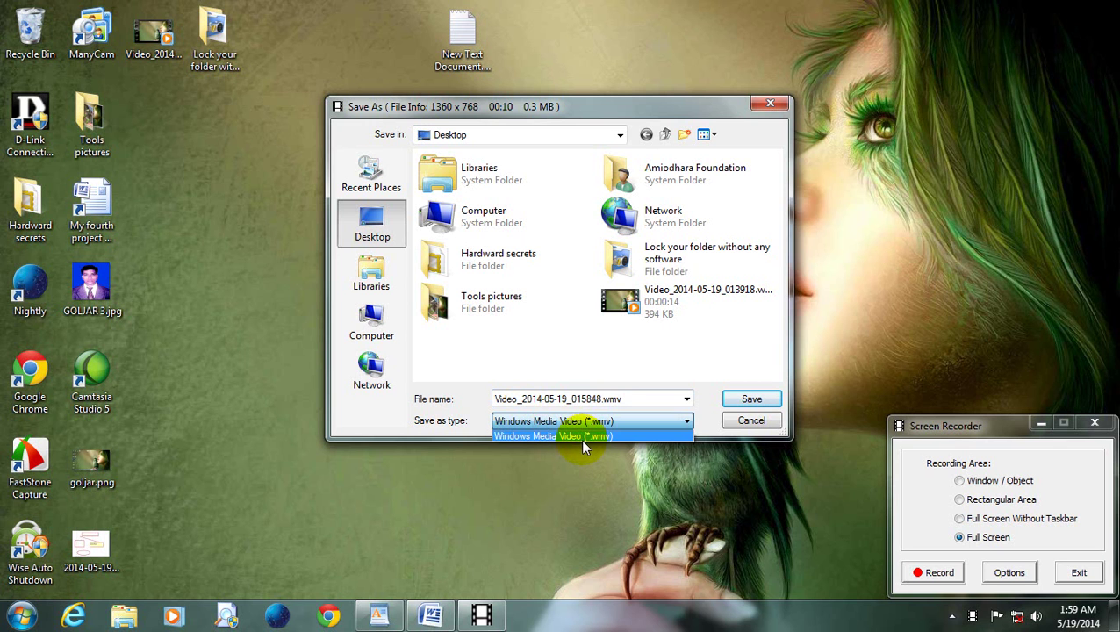
pyautogui.click(582, 436)
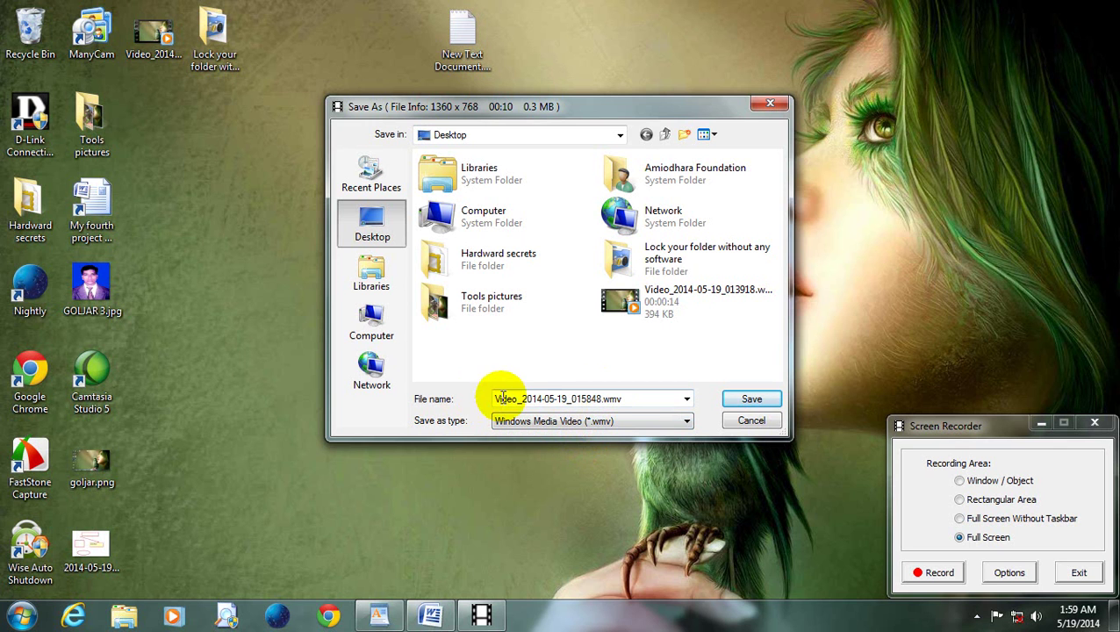
pyautogui.doubleClick(601, 399)
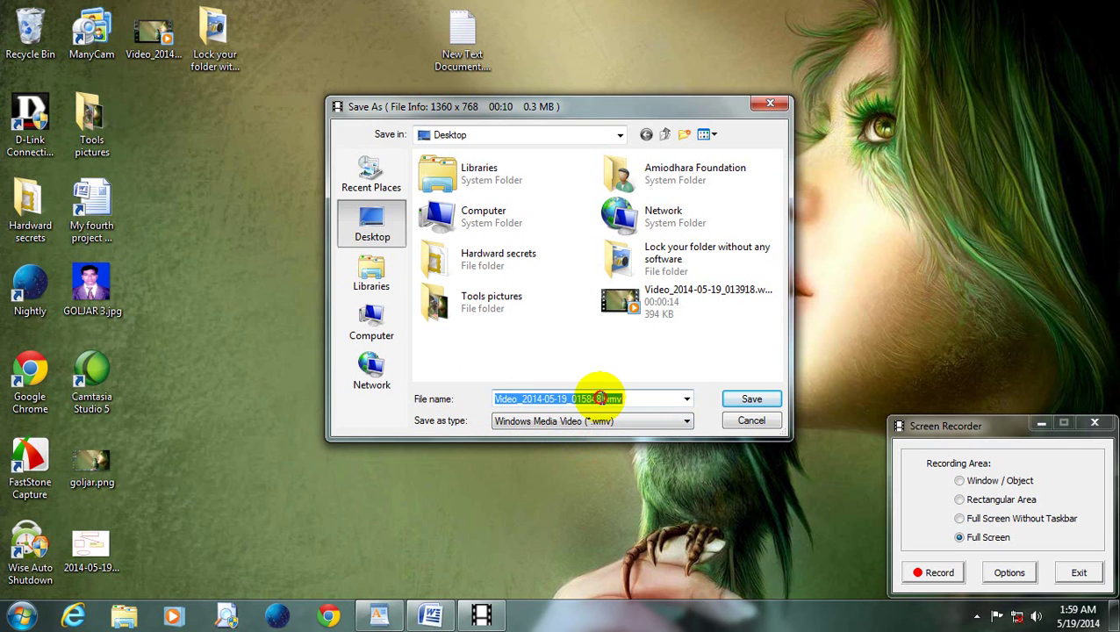
pyautogui.click(597, 398)
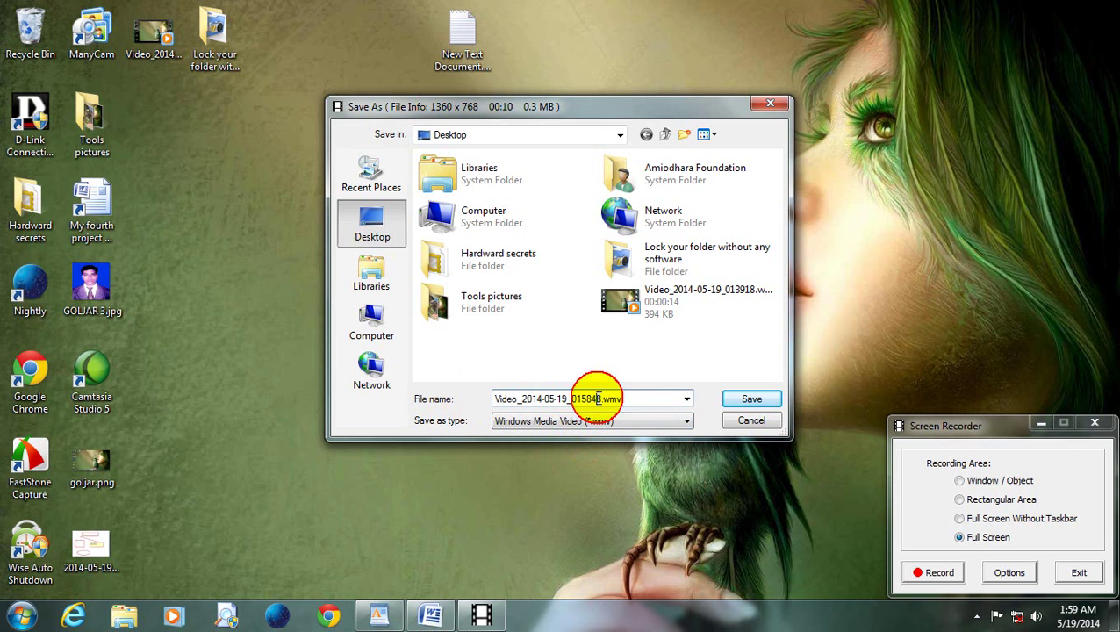
pyautogui.click(769, 399)
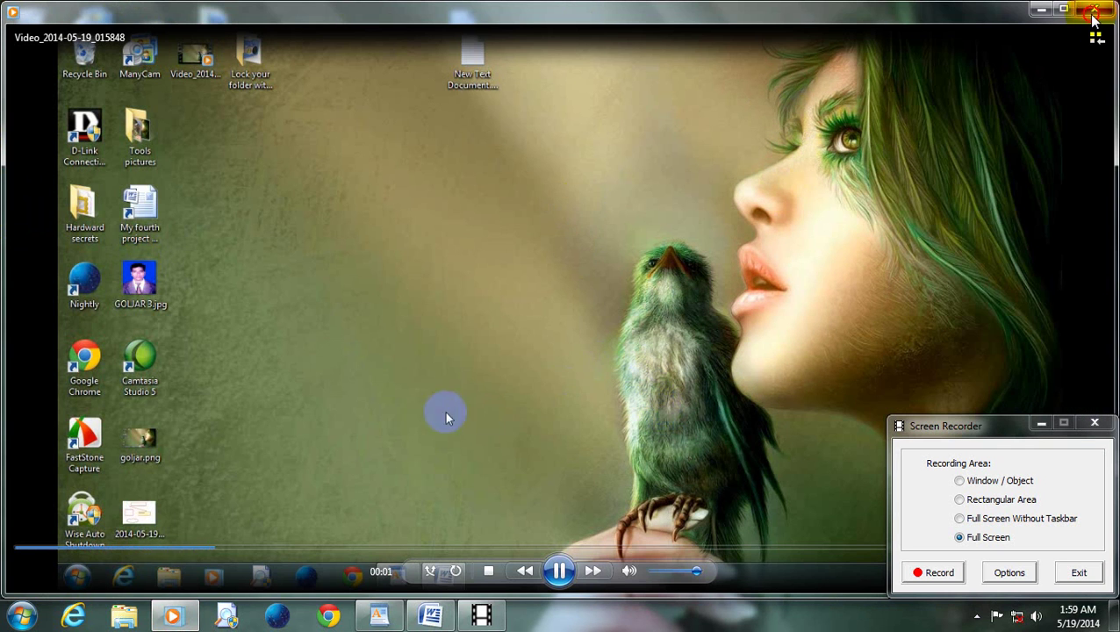
pyautogui.click(1093, 13)
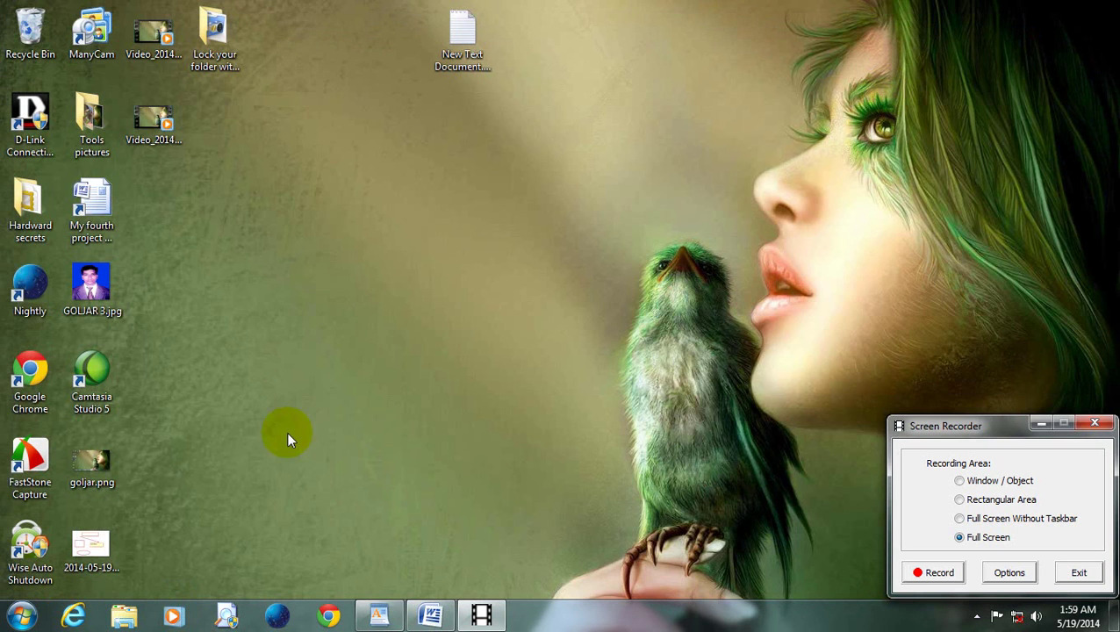
# - Exit the Screen Recorder and FastStone Capture, and close the blank Word document
pyautogui.click(1079, 574)
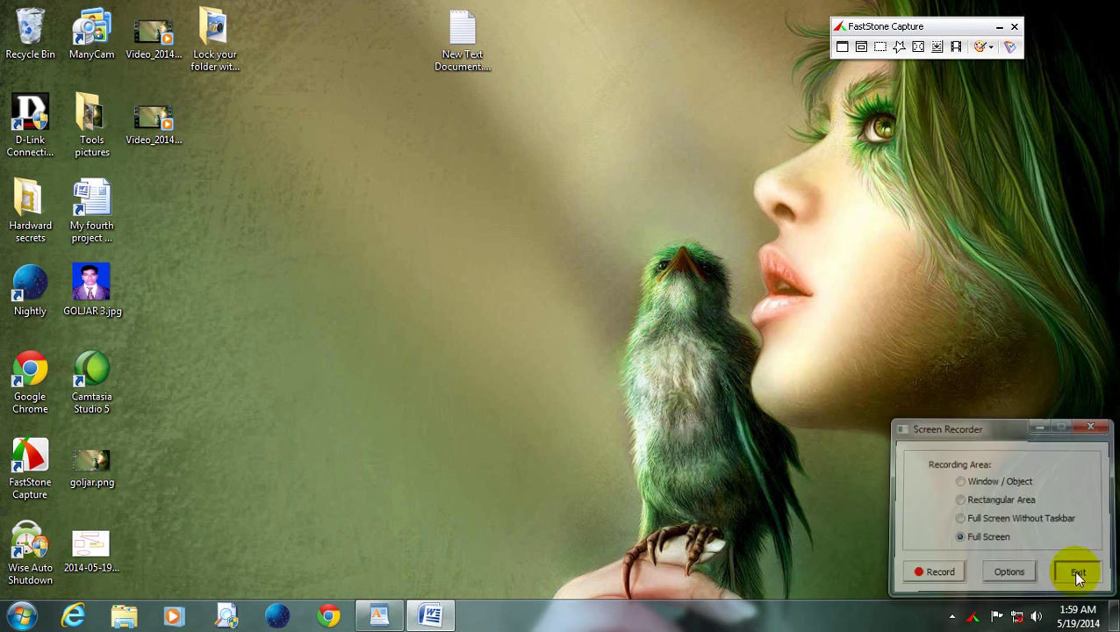
pyautogui.click(1014, 27)
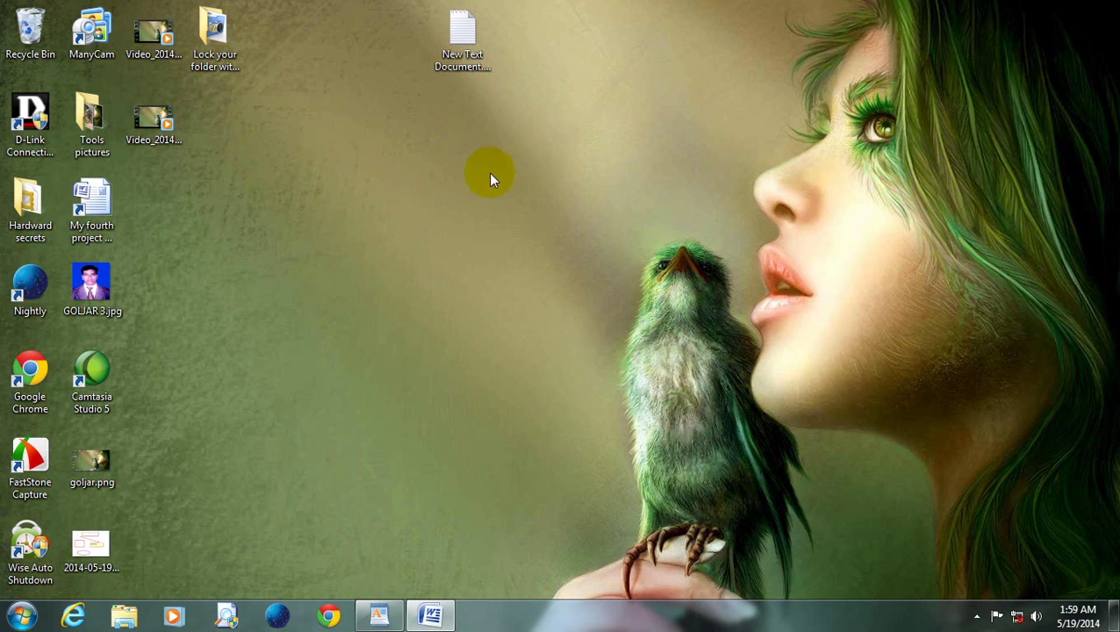
pyautogui.click(430, 614)
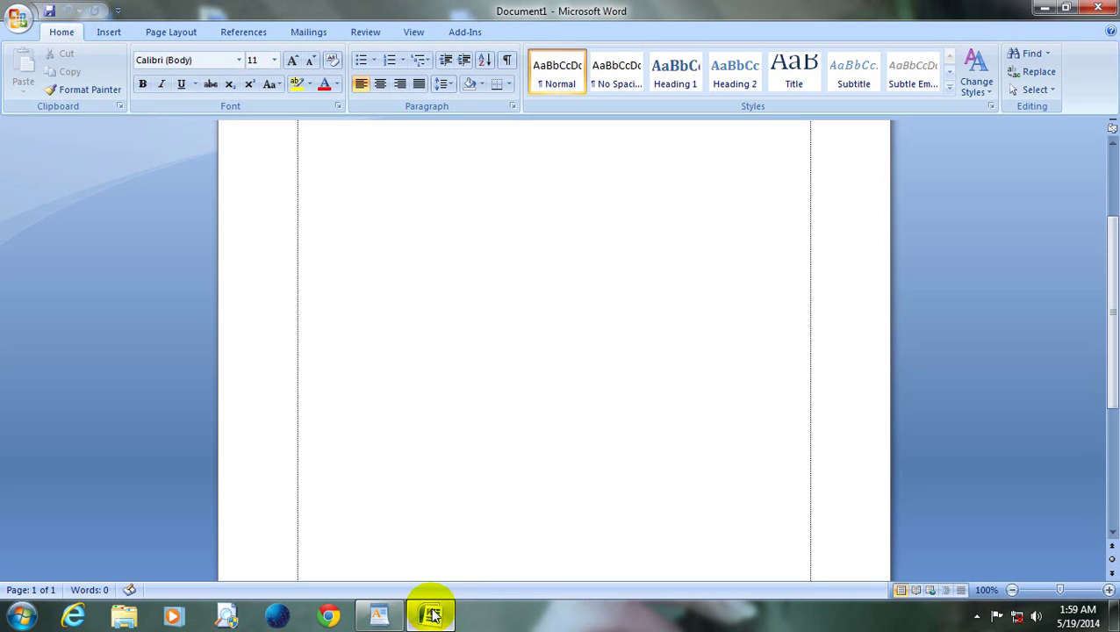
pyautogui.click(1097, 8)
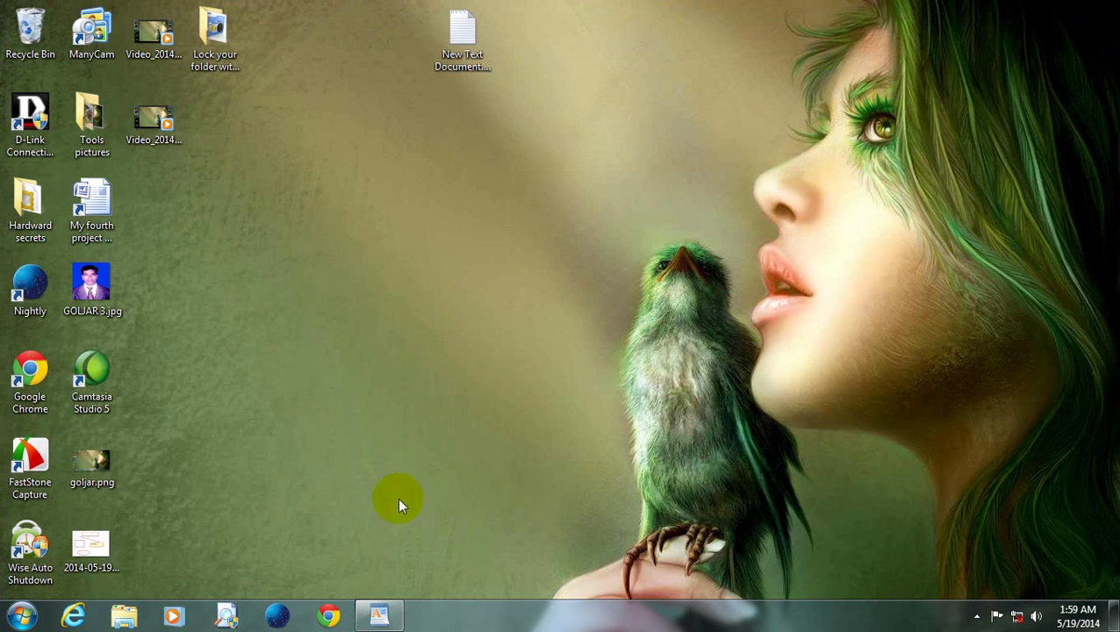
# - Switch to WordPad to show the blog invitation document, and close it without saving changes
pyautogui.moveTo(387, 617)
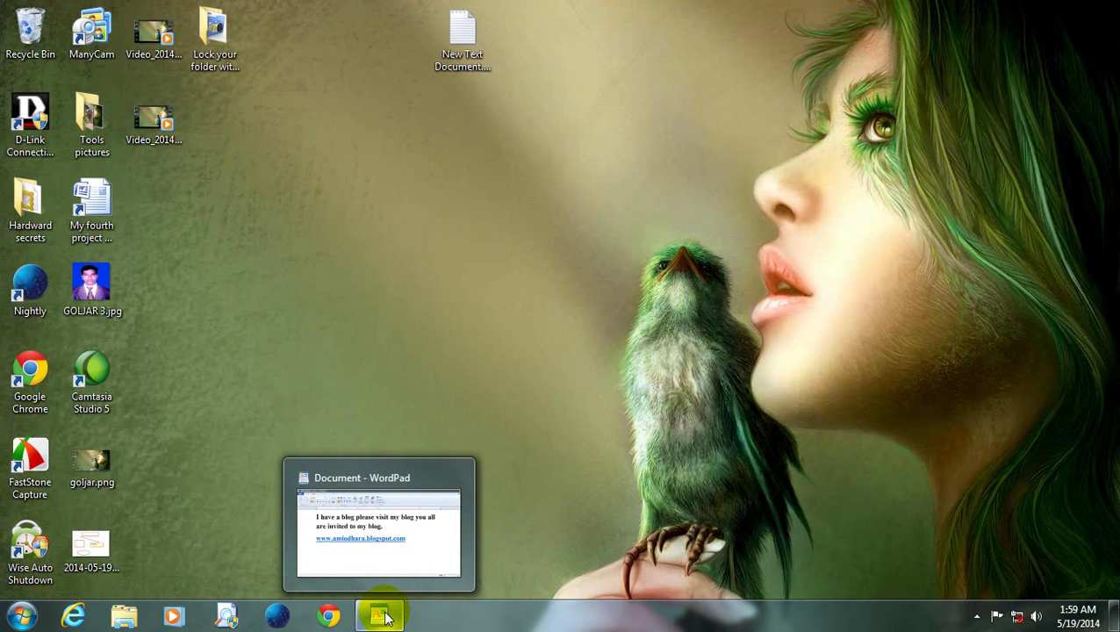
pyautogui.click(383, 525)
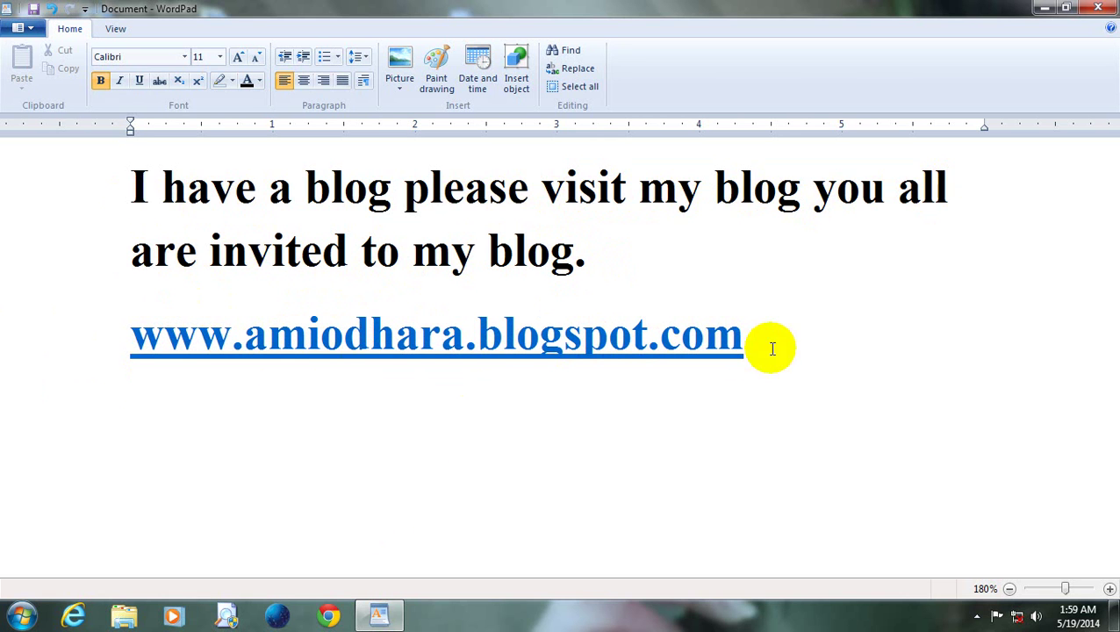
pyautogui.click(1096, 9)
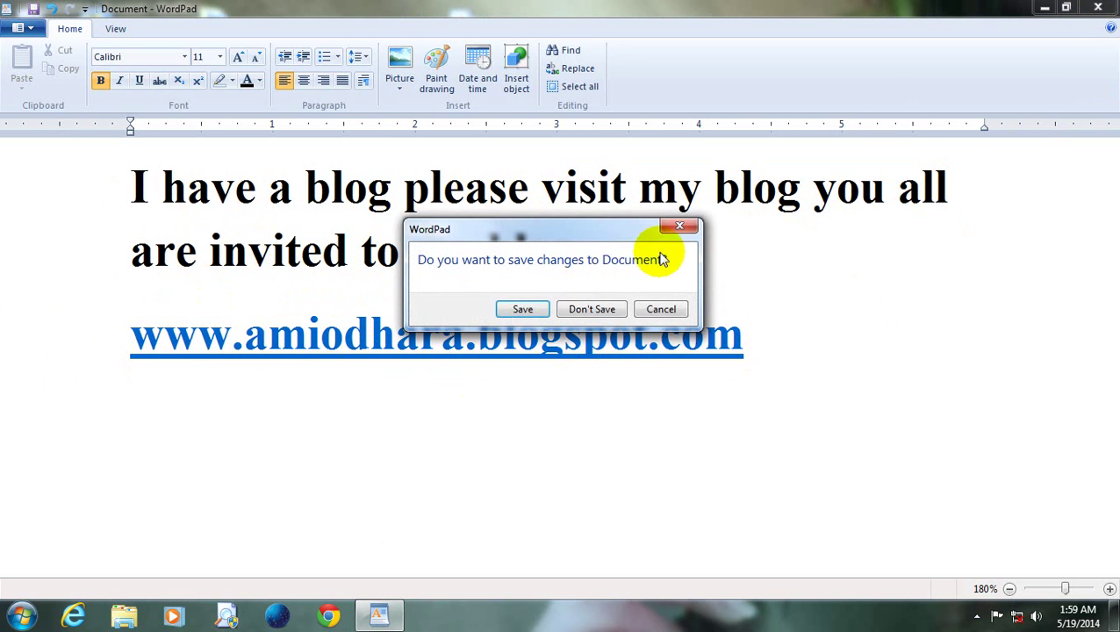
pyautogui.click(570, 306)
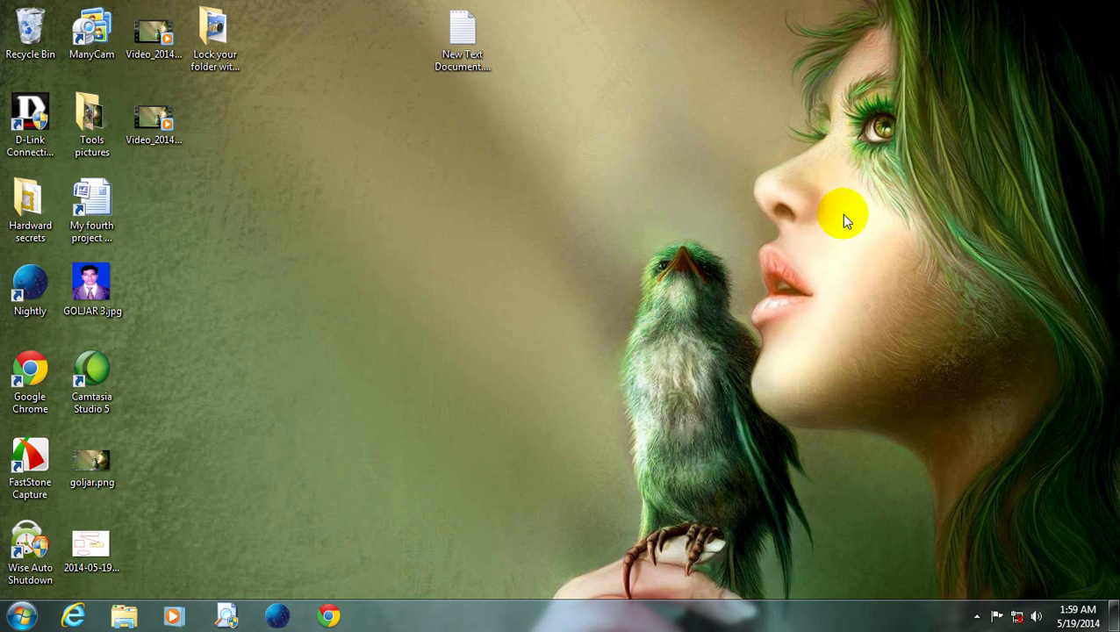